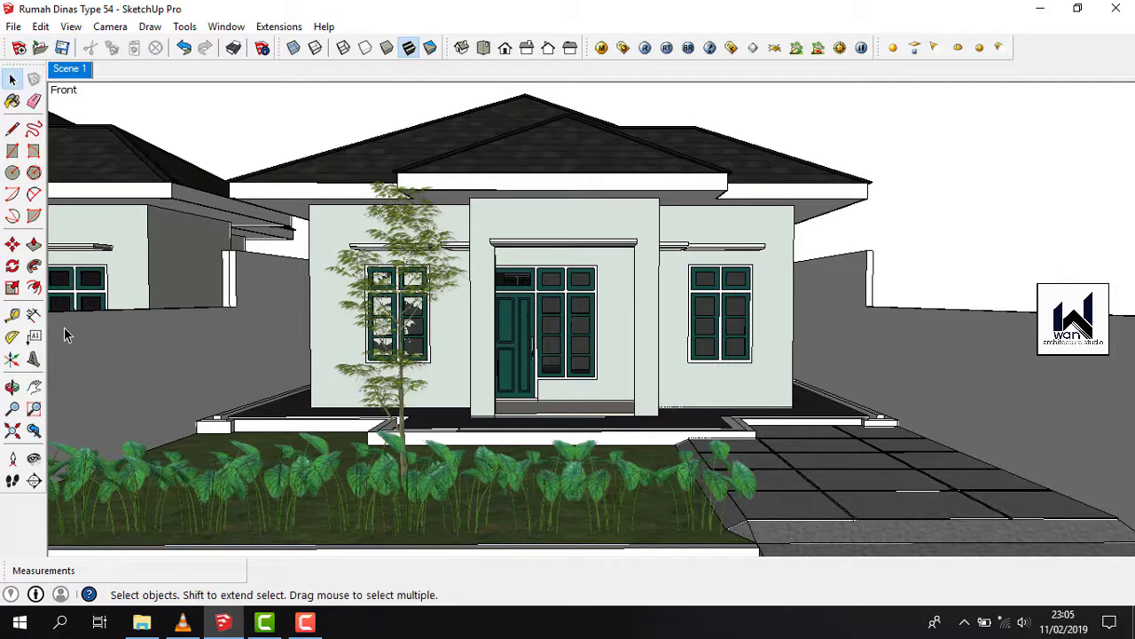
# Add an animation scene from the current front view of the house.
pyautogui.click(70, 27)
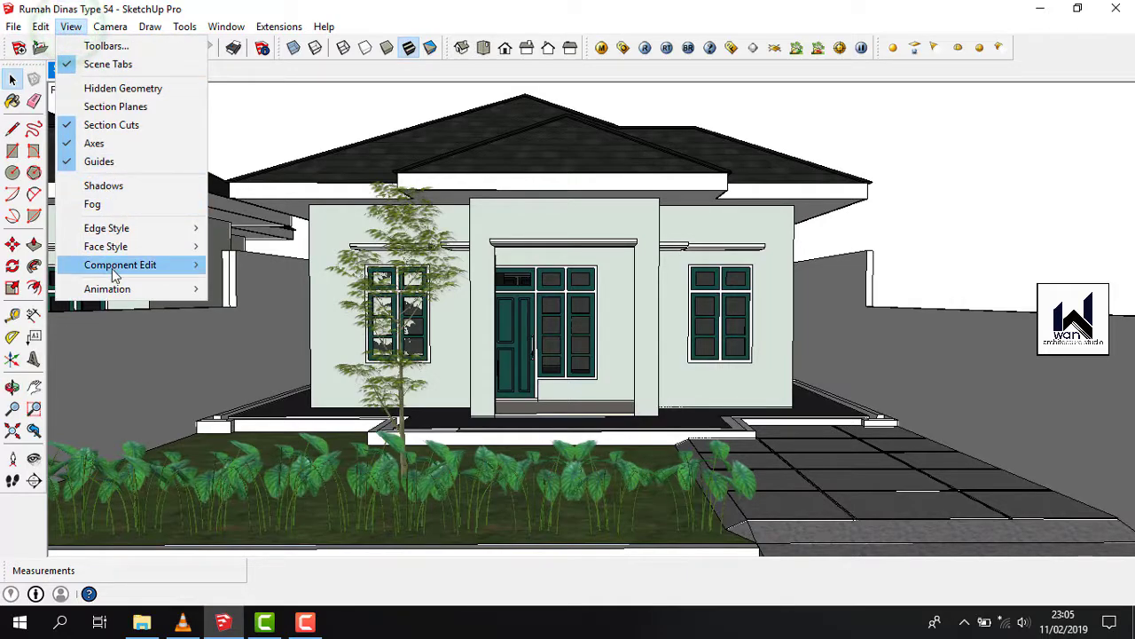
pyautogui.click(107, 287)
pyautogui.click(271, 286)
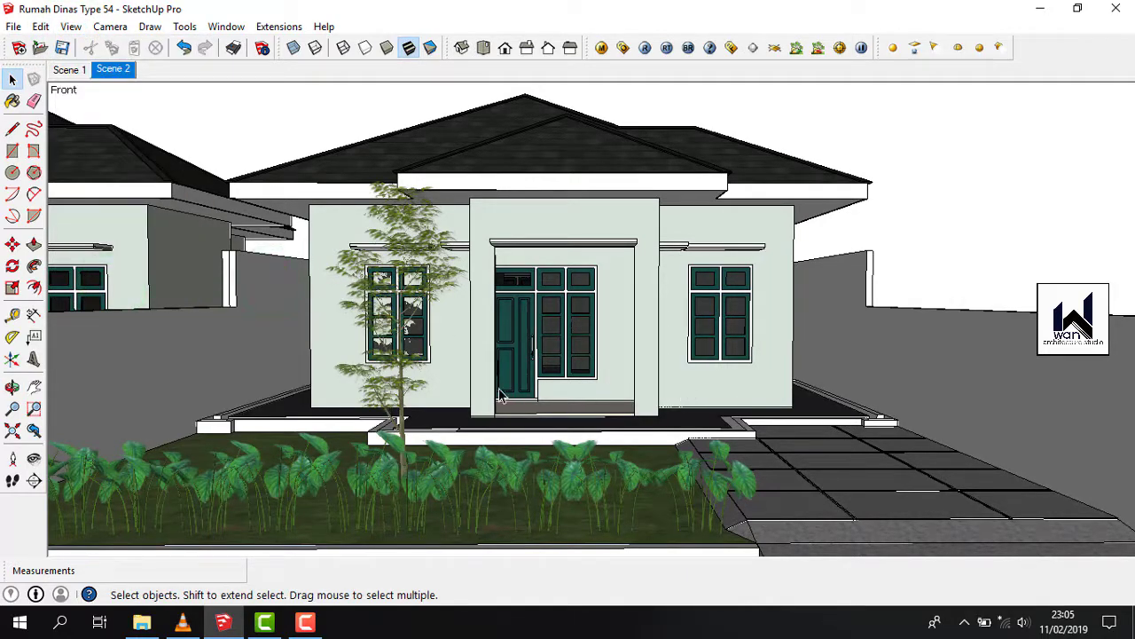
# Add an animation scene showing the house front at an angle, with the front garden and the neighbouring house behind.
pyautogui.moveTo(500, 395); pyautogui.dragTo(415, 332, button='middle')
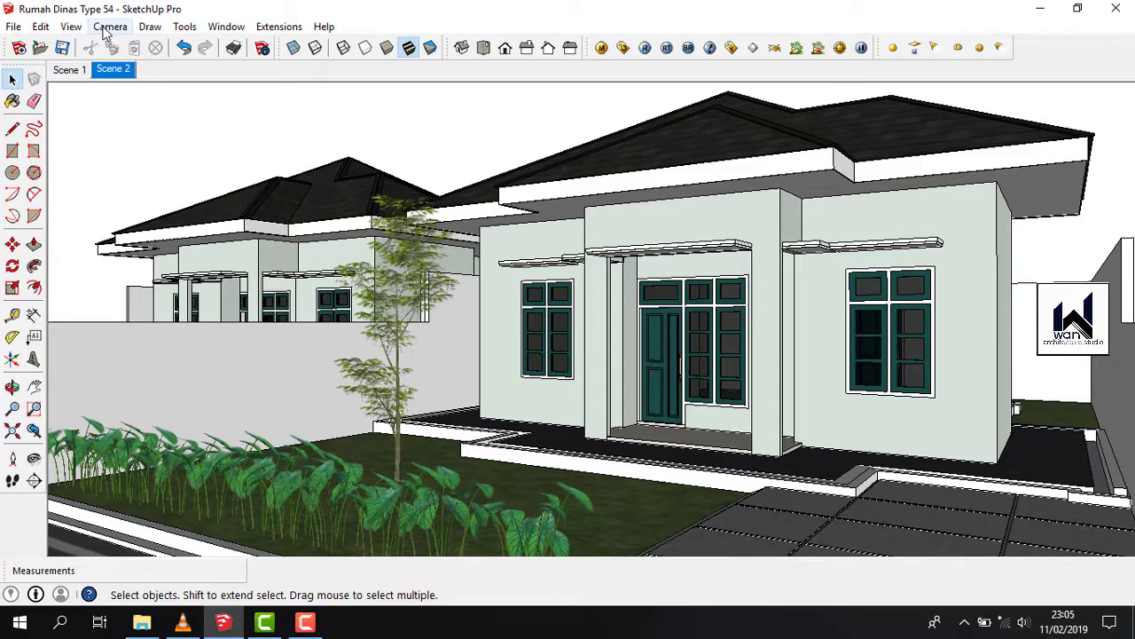
pyautogui.click(72, 27)
pyautogui.click(111, 288)
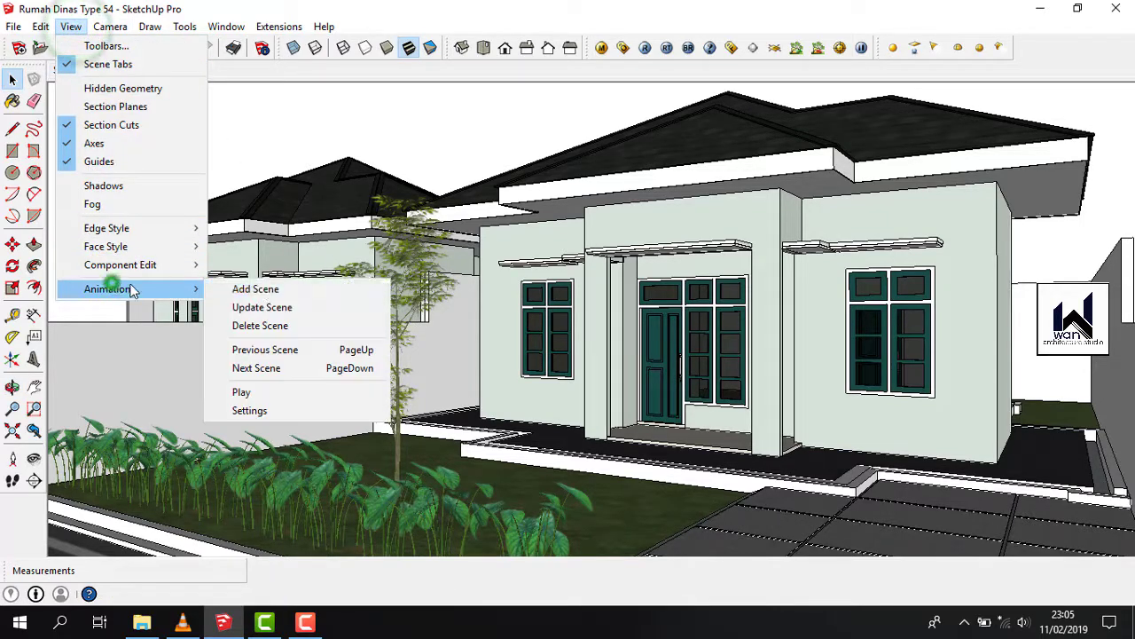
pyautogui.click(257, 289)
# Add an animation scene with a close view of the back terrace column, the dark paving and the rear lawn.
pyautogui.scroll(5, 1088, 411)
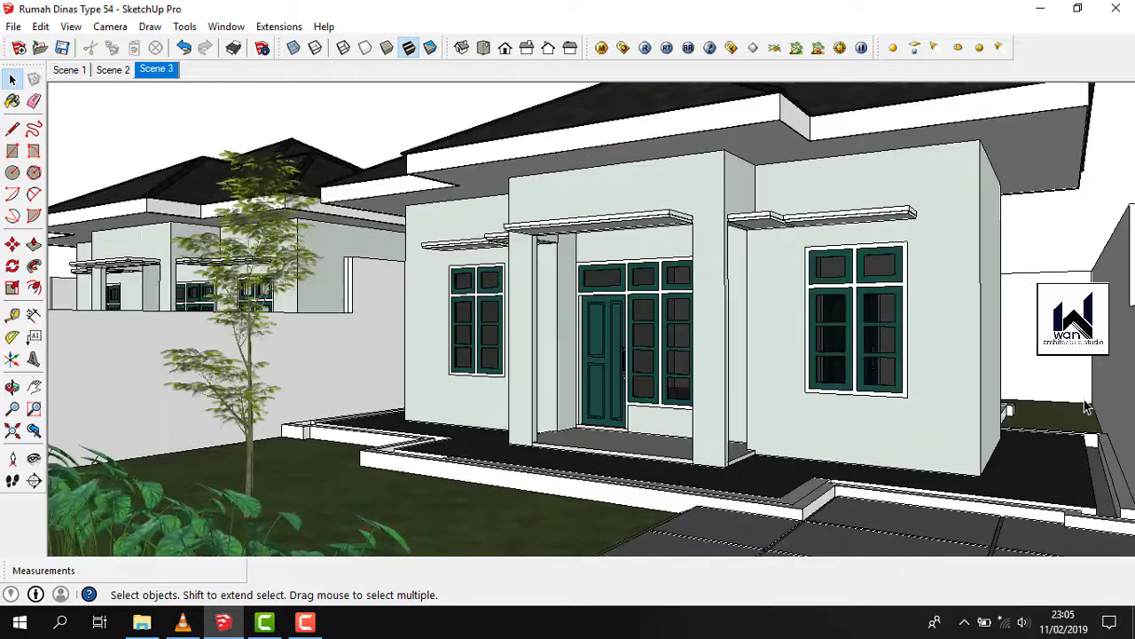
pyautogui.scroll(6, 1020, 388)
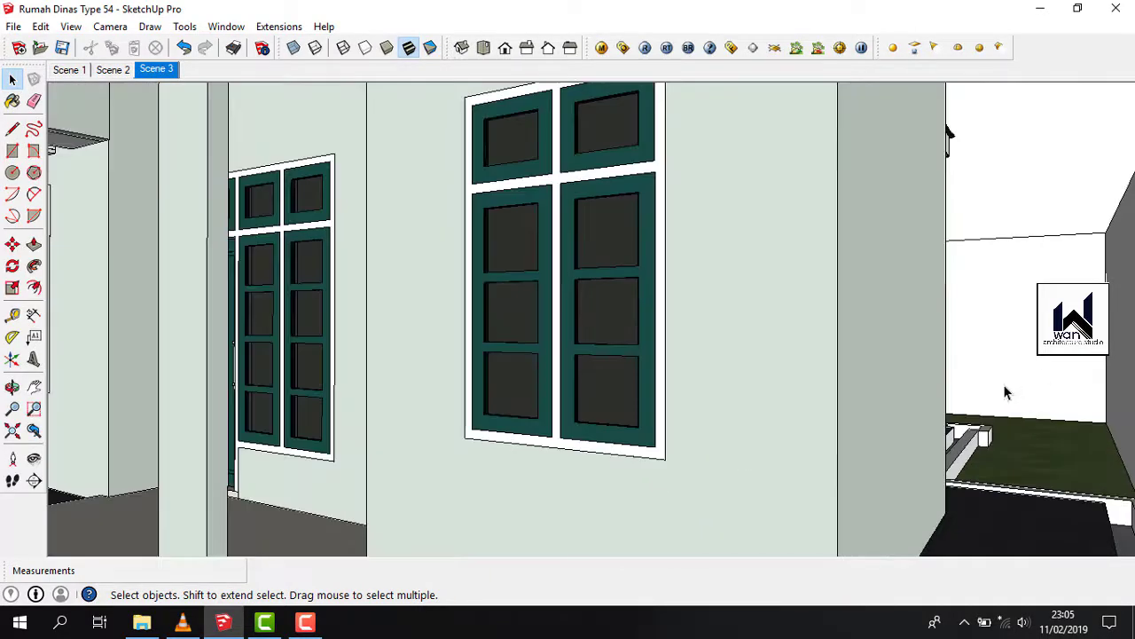
pyautogui.scroll(4, 964, 400)
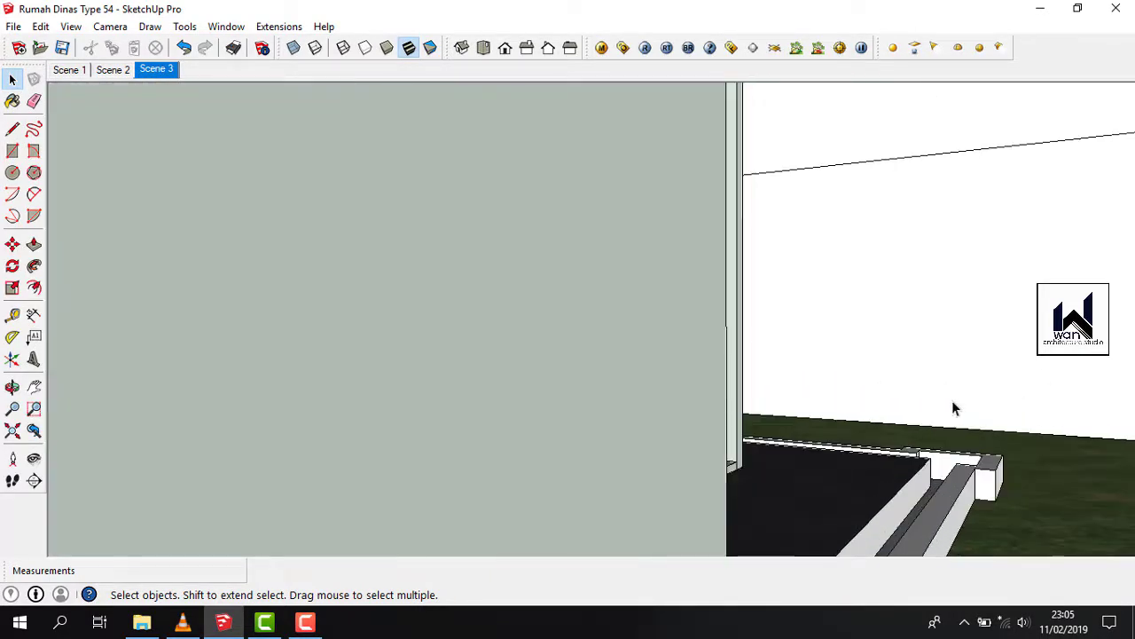
pyautogui.moveTo(949, 406); pyautogui.dragTo(608, 405, button='middle')
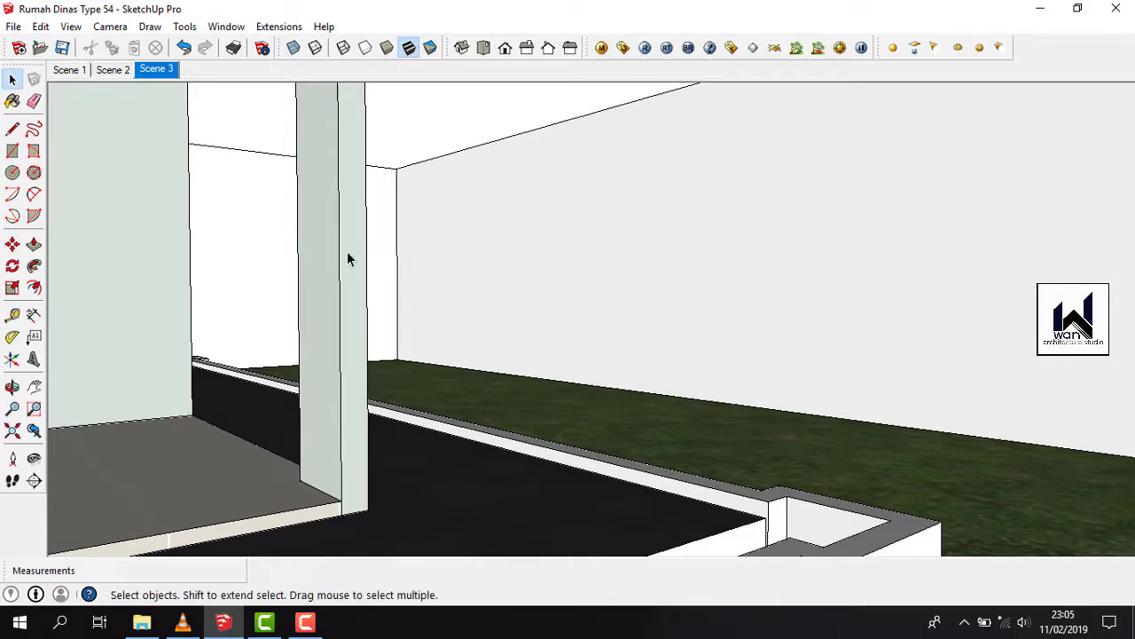
pyautogui.click(71, 30)
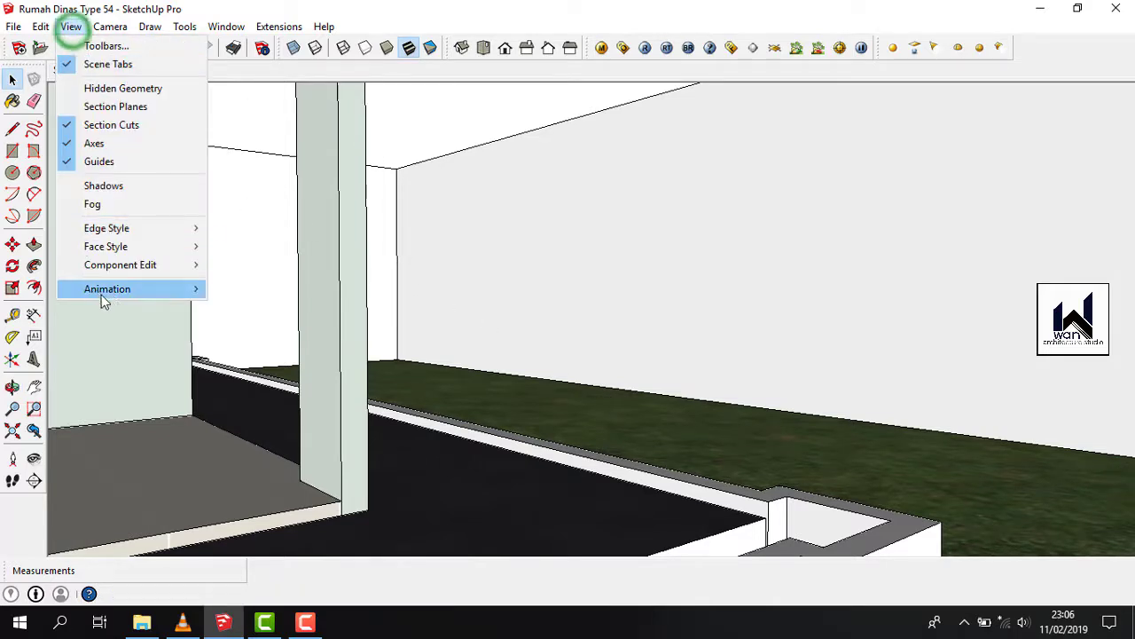
pyautogui.click(101, 292)
pyautogui.click(239, 288)
# Add an animation scene of the rear facade at eye level, showing the terrace door, the windows and the back lawn.
pyautogui.moveTo(422, 369); pyautogui.dragTo(297, 371, button='middle')
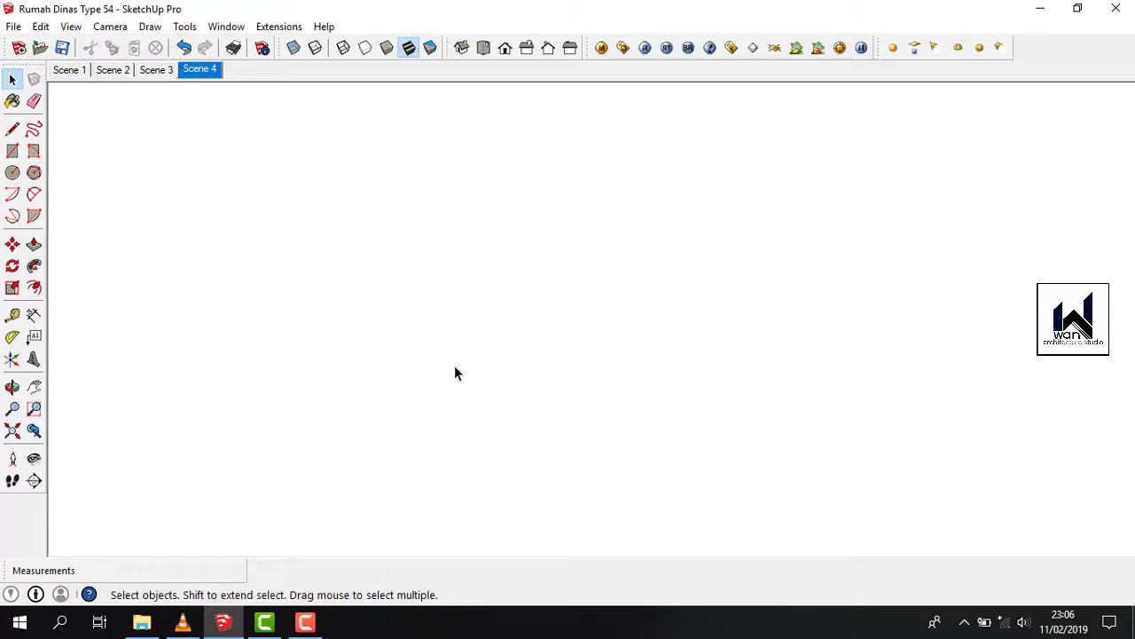
pyautogui.moveTo(453, 372); pyautogui.dragTo(507, 212, button='middle')
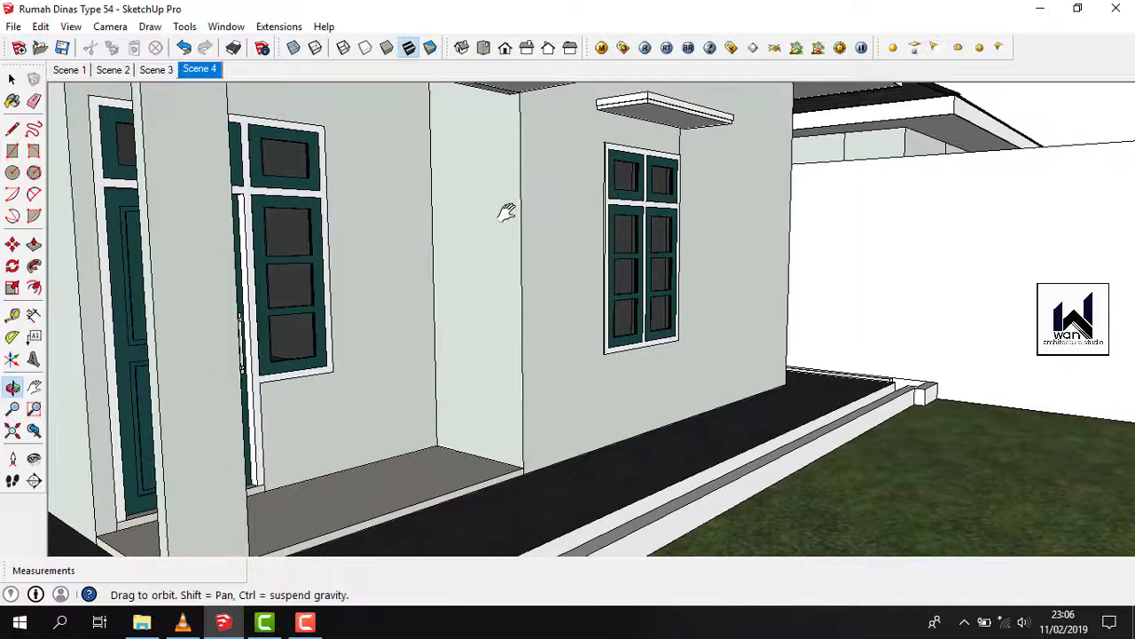
pyautogui.moveTo(426, 195); pyautogui.dragTo(405, 196, button='middle')
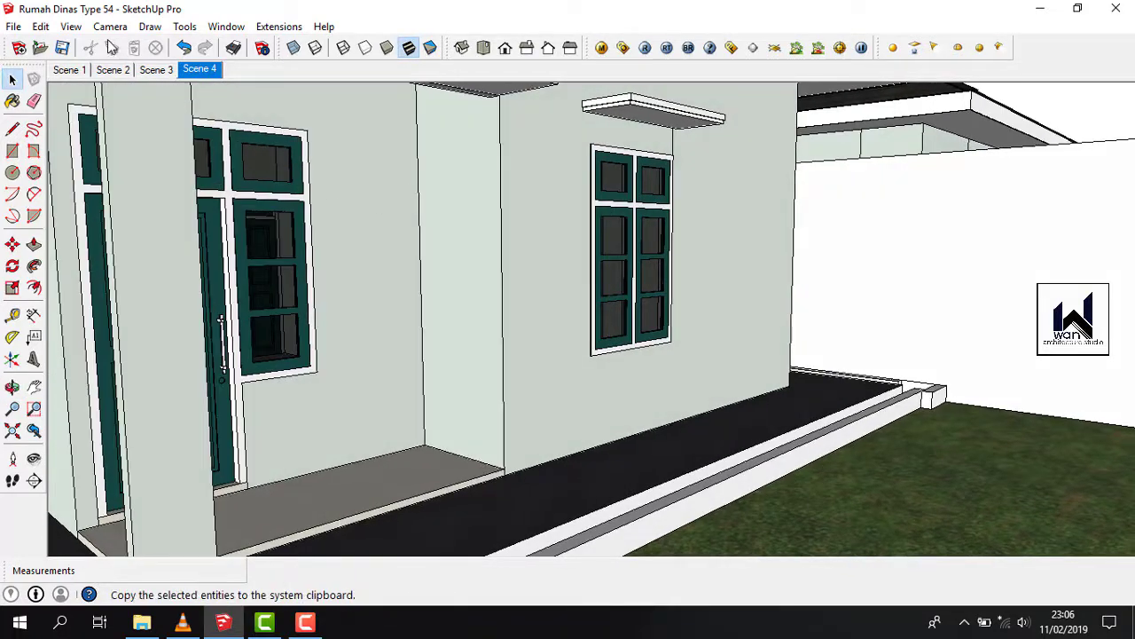
pyautogui.click(198, 287)
pyautogui.click(248, 288)
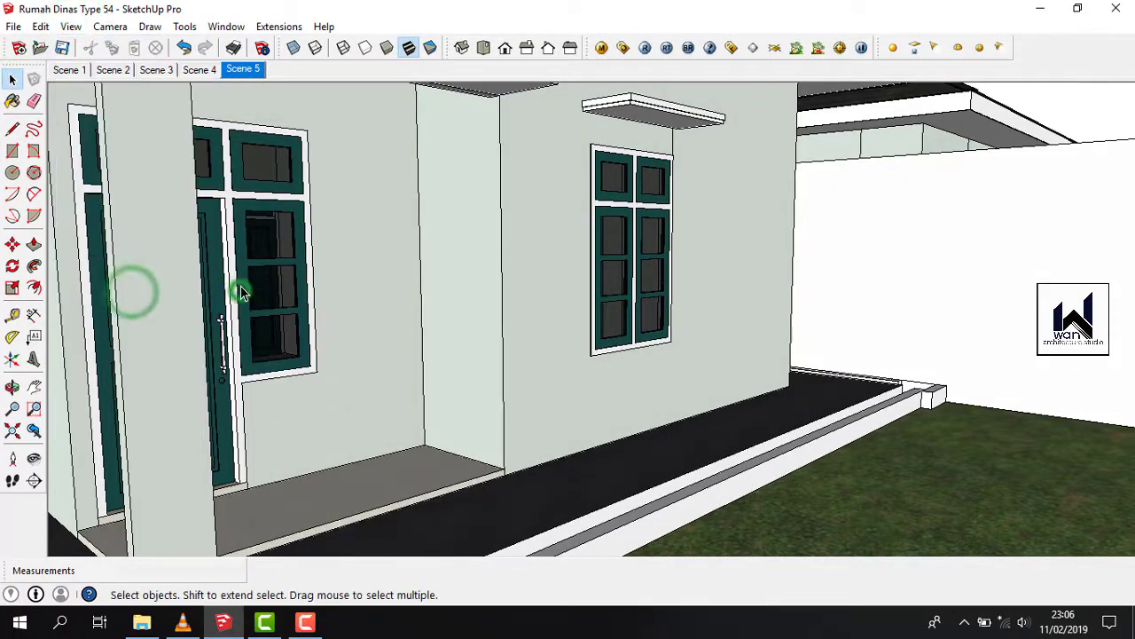
# Add an animation scene from an elevated rear corner, showing both houses' roofs and the boundary walls.
pyautogui.moveTo(535, 340); pyautogui.dragTo(493, 410, button='middle')
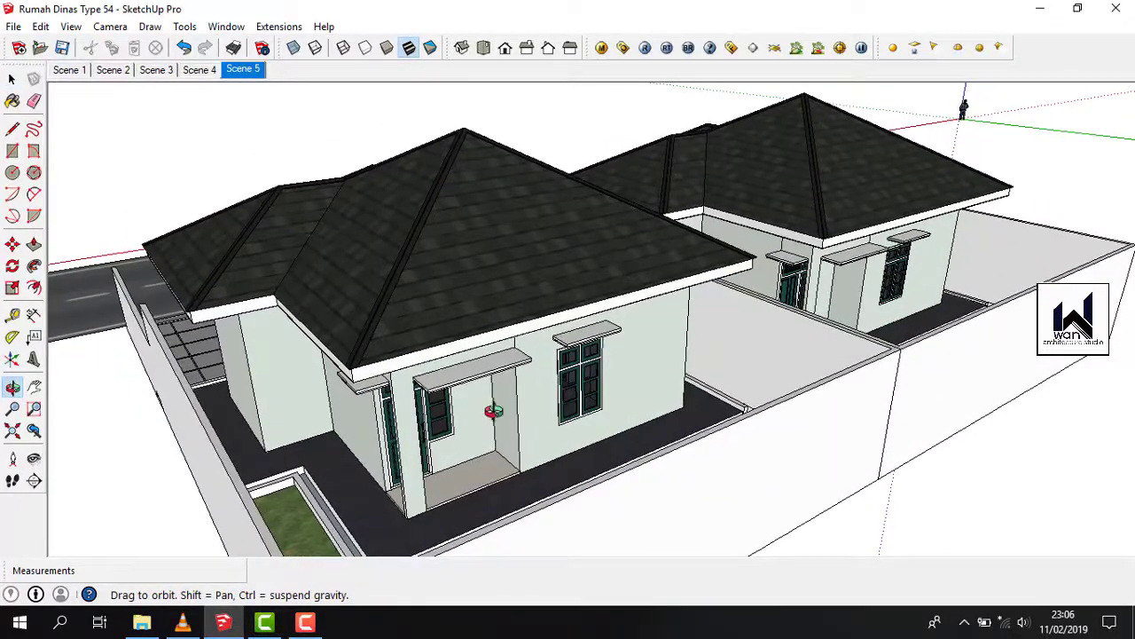
pyautogui.click(71, 27)
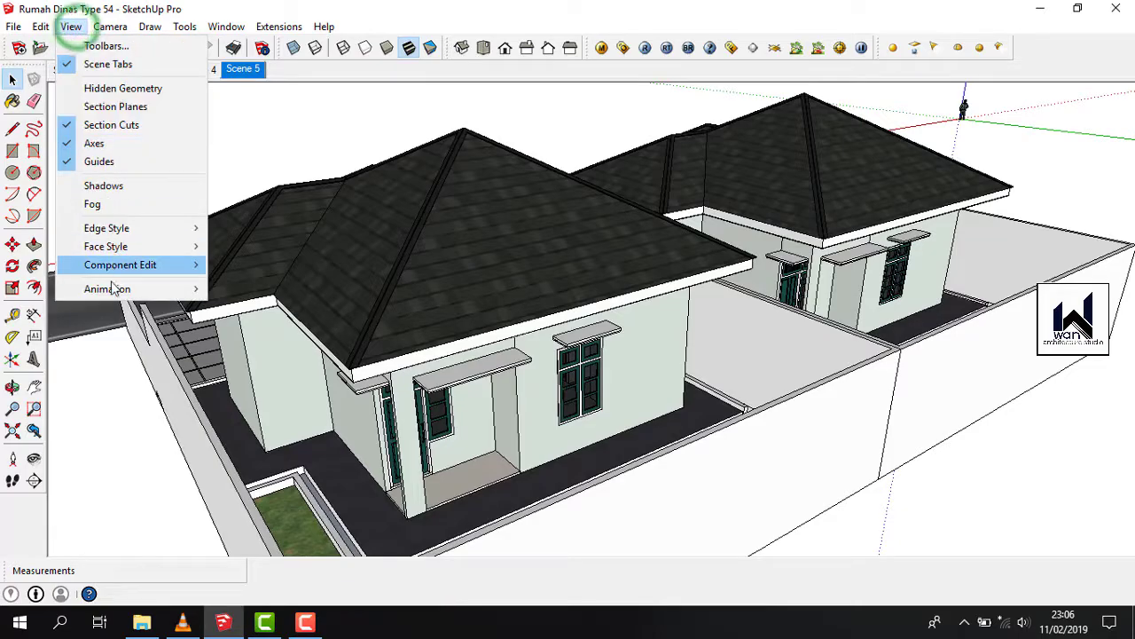
pyautogui.click(263, 294)
# Add an animation scene from high above the empty carport side, with both plots in line and the road alongside.
pyautogui.moveTo(399, 361); pyautogui.dragTo(696, 395, button='middle')
pyautogui.scroll(-3, 612, 234)
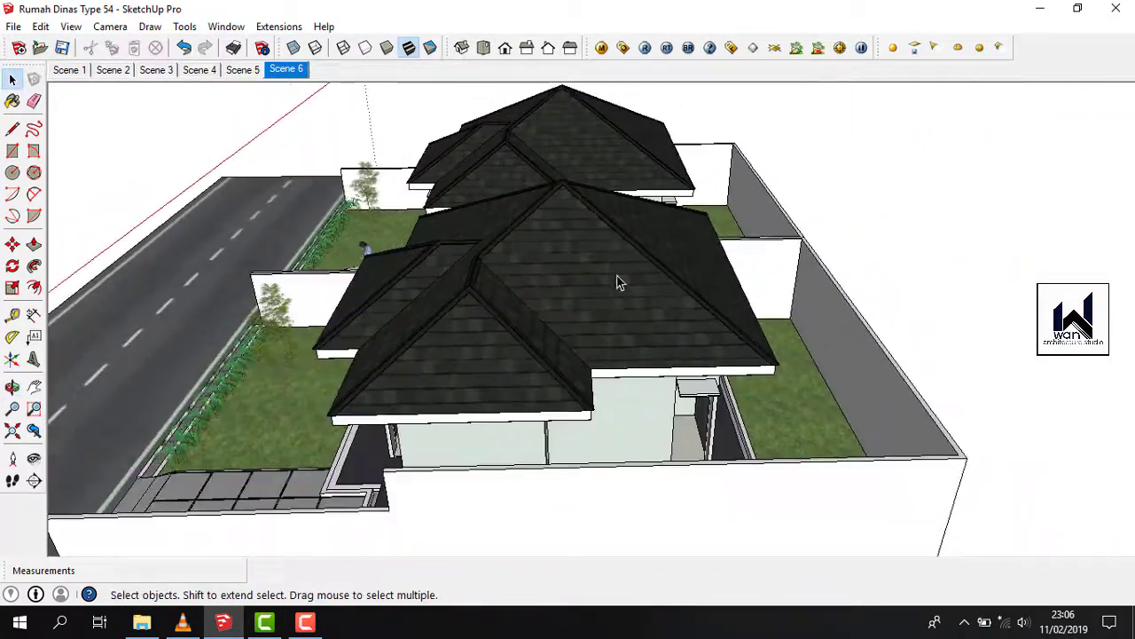
pyautogui.moveTo(616, 279); pyautogui.dragTo(635, 345, button='middle')
pyautogui.scroll(-1, 621, 361)
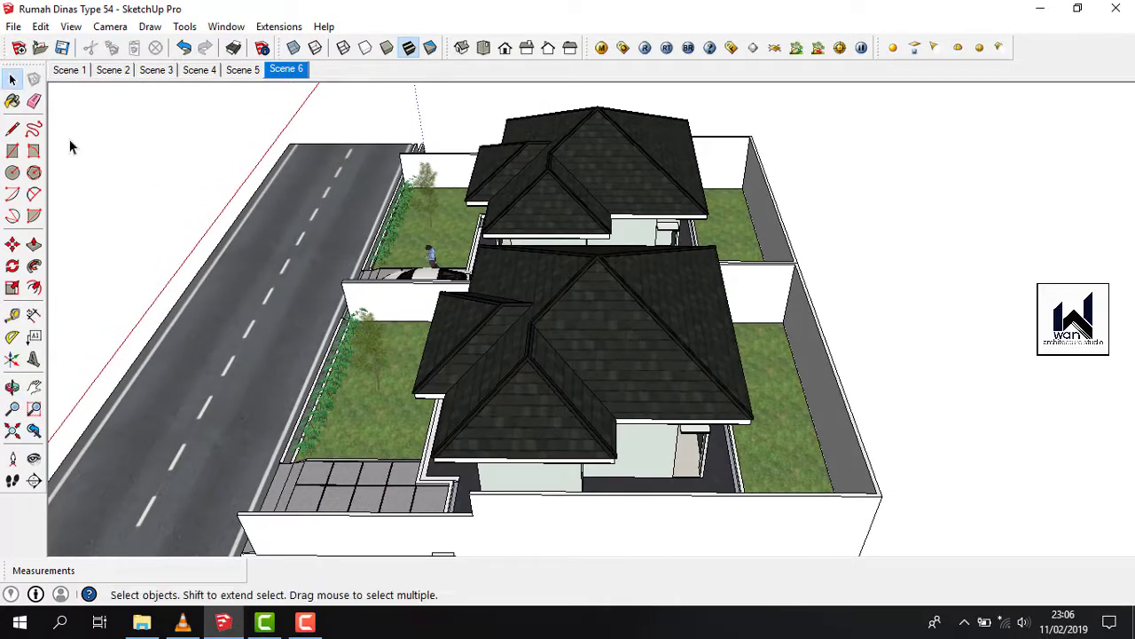
pyautogui.click(69, 27)
pyautogui.click(129, 290)
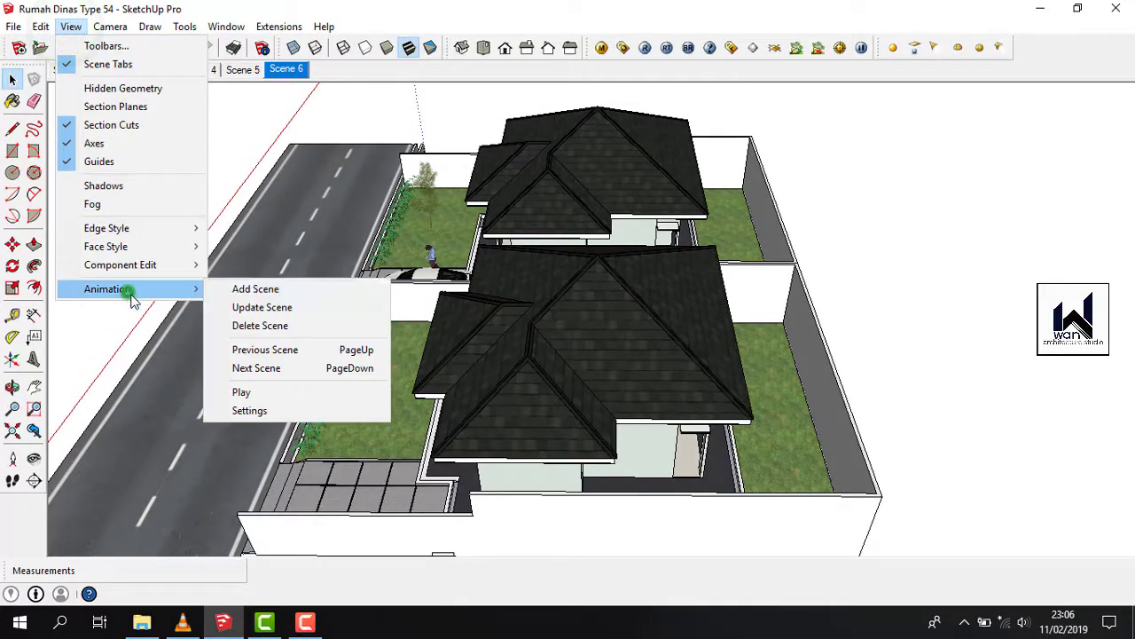
pyautogui.click(286, 292)
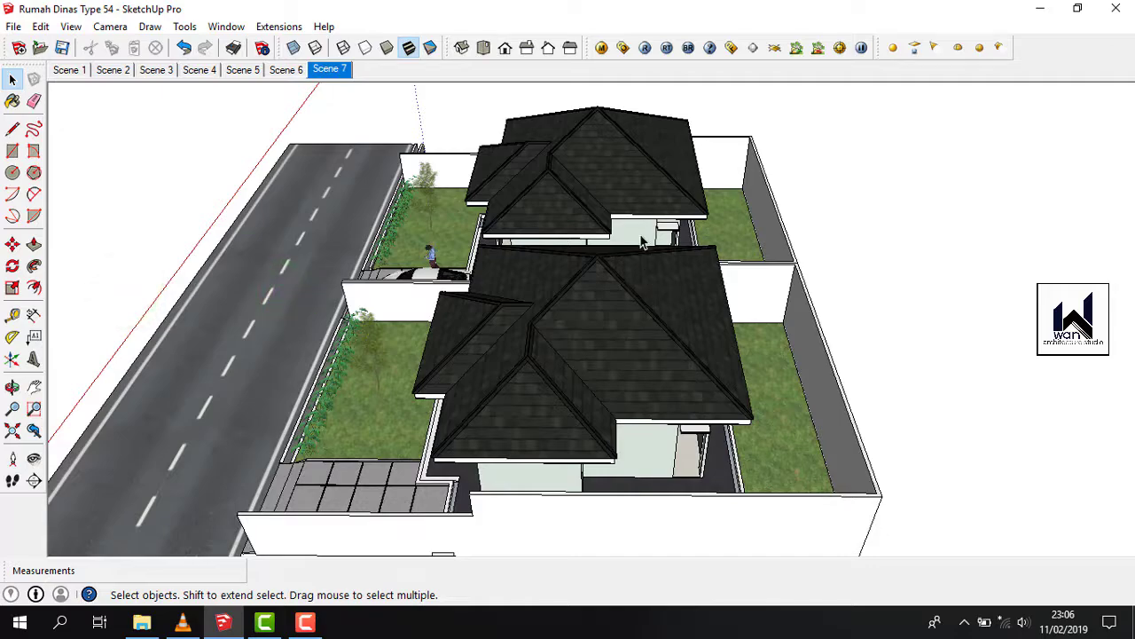
# Add an animation scene looking straight down on both houses, their gardens and the road.
pyautogui.moveTo(646, 244); pyautogui.dragTo(637, 384, button='middle')
pyautogui.moveTo(626, 313); pyautogui.dragTo(632, 346, button='middle')
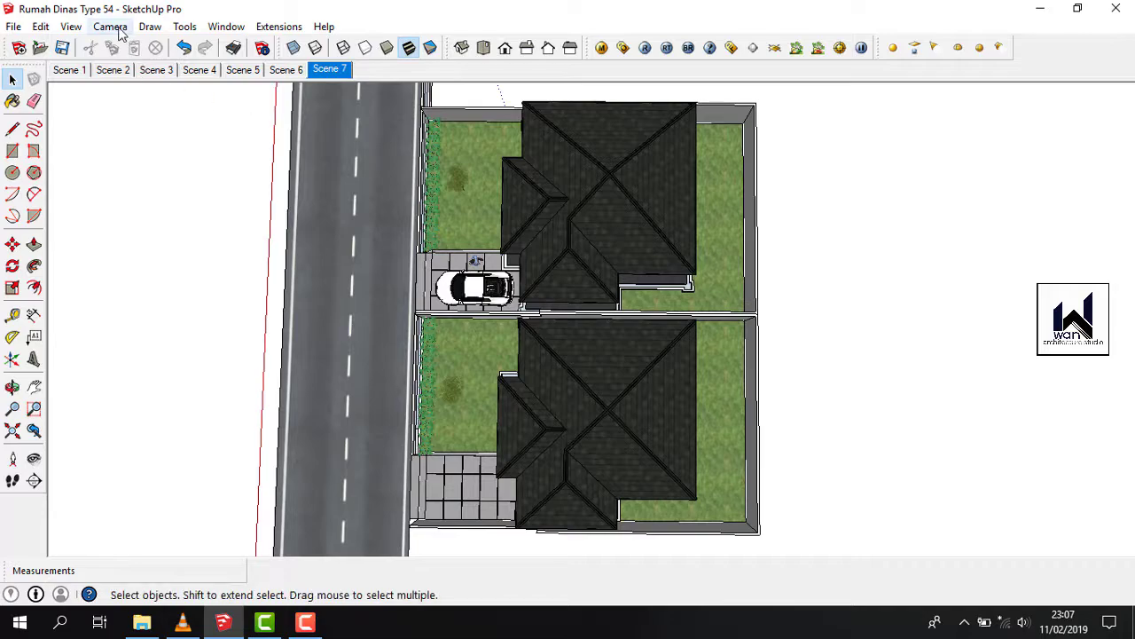
pyautogui.click(71, 26)
pyautogui.click(128, 286)
pyautogui.click(249, 288)
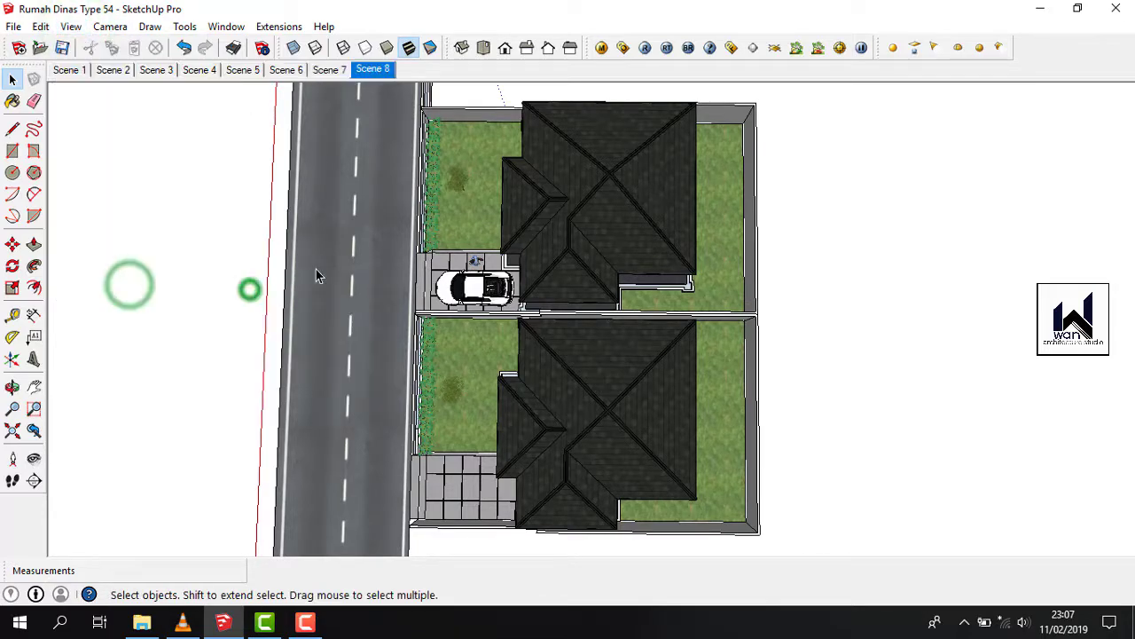
# Add an animation scene from an elevated rear view, with both houses side by side and the road behind them.
pyautogui.moveTo(705, 405); pyautogui.dragTo(681, 382, button='middle')
pyautogui.scroll(5, 582, 346)
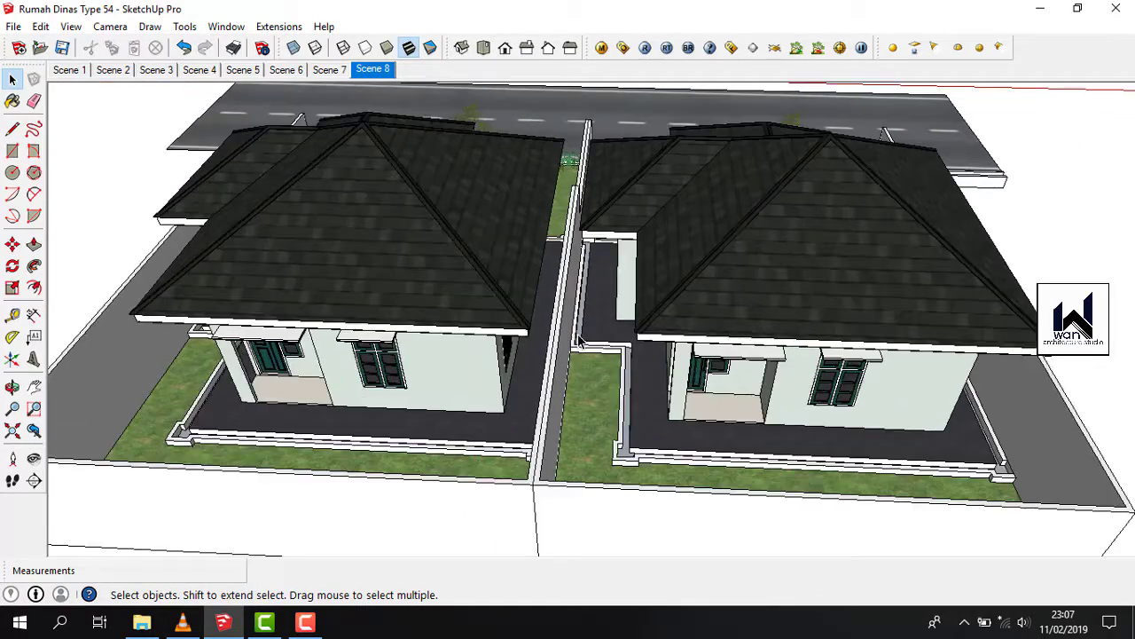
pyautogui.moveTo(582, 346); pyautogui.dragTo(612, 357, button='middle')
pyautogui.scroll(2, 607, 359)
pyautogui.scroll(-2, 620, 365)
pyautogui.click(110, 26)
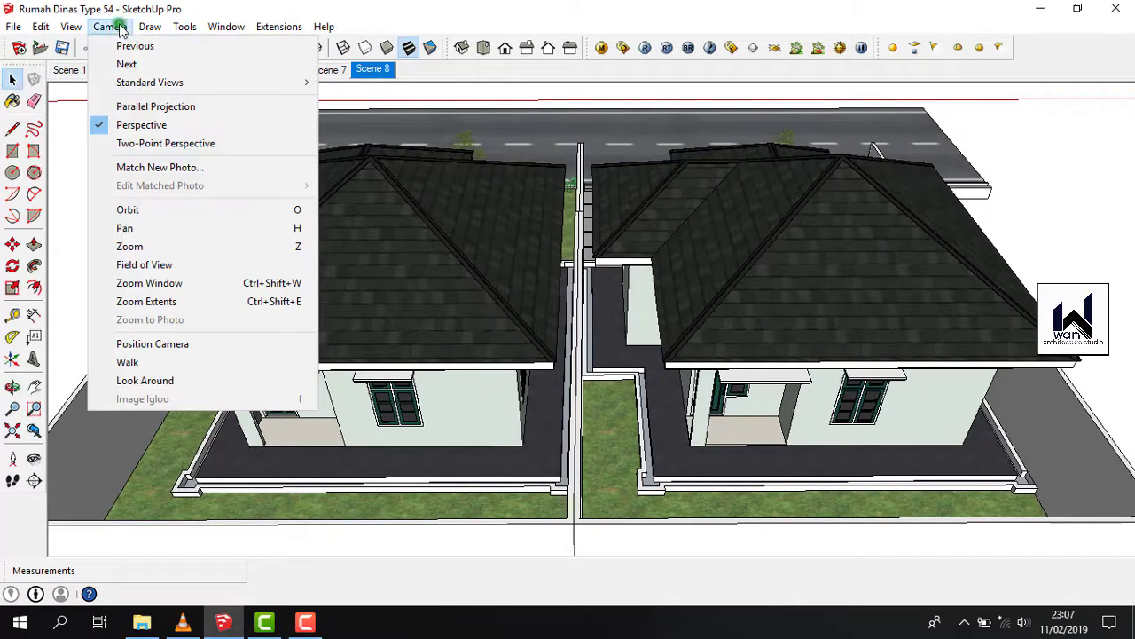
pyautogui.click(71, 26)
pyautogui.click(72, 26)
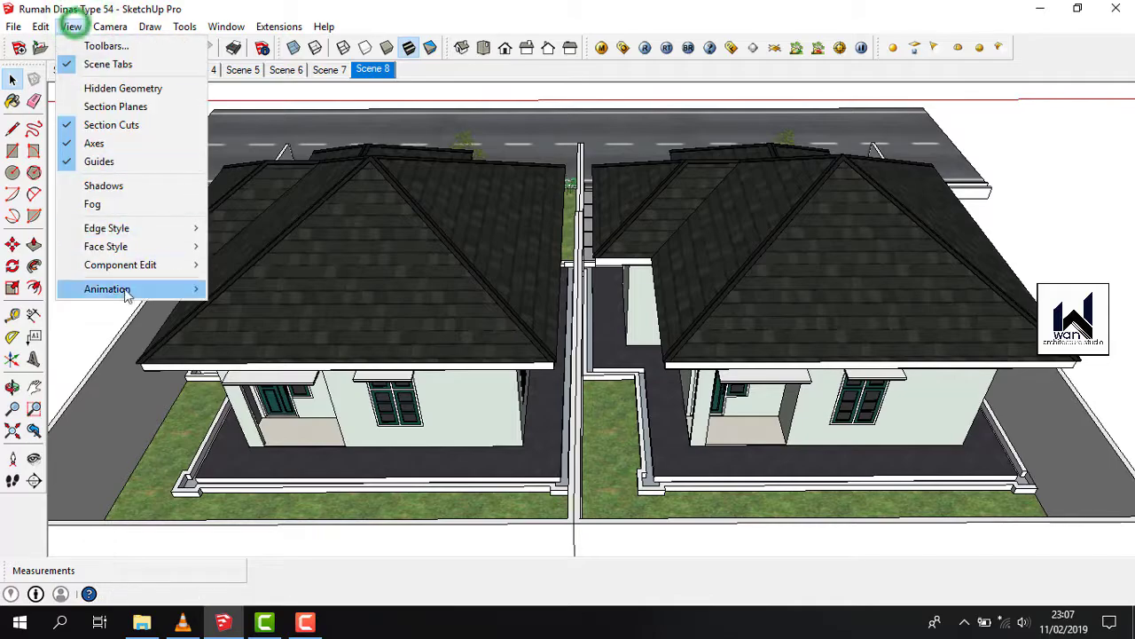
pyautogui.click(143, 291)
pyautogui.click(246, 291)
# Add an animation scene from the opposite elevated rear corner, with the back terrace and boundary wall in the foreground.
pyautogui.moveTo(240, 287); pyautogui.dragTo(471, 366, button='middle')
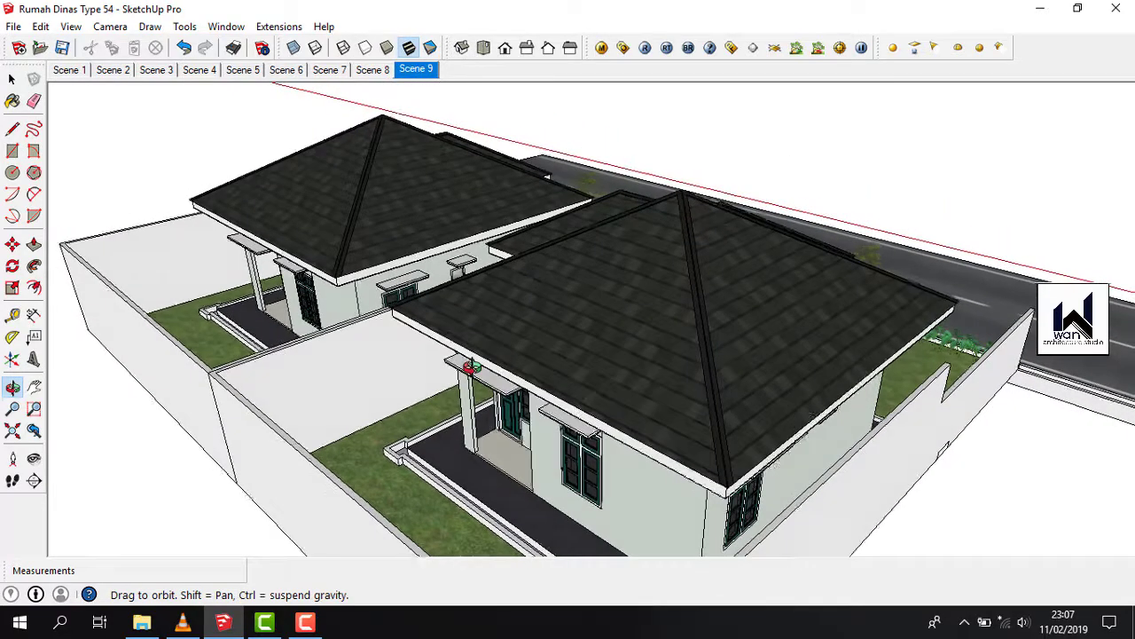
pyautogui.moveTo(524, 410); pyautogui.dragTo(533, 402, button='middle')
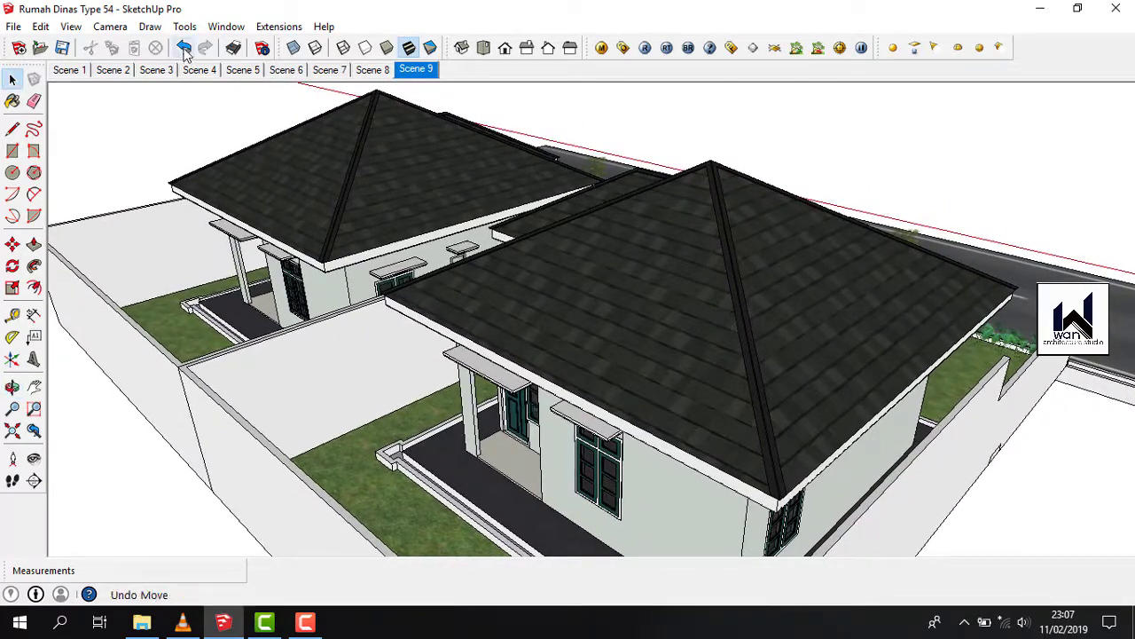
pyautogui.click(70, 26)
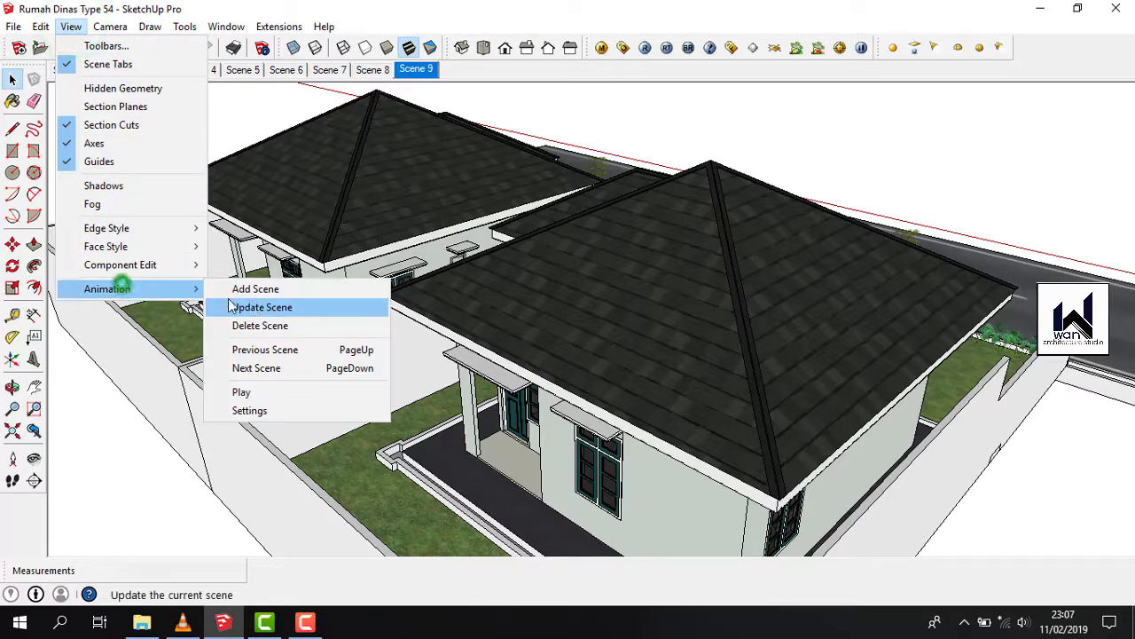
pyautogui.click(256, 289)
# Add an animation scene from above the opposite side of the plots, including the parked car and the road.
pyautogui.moveTo(707, 361); pyautogui.dragTo(626, 317, button='middle')
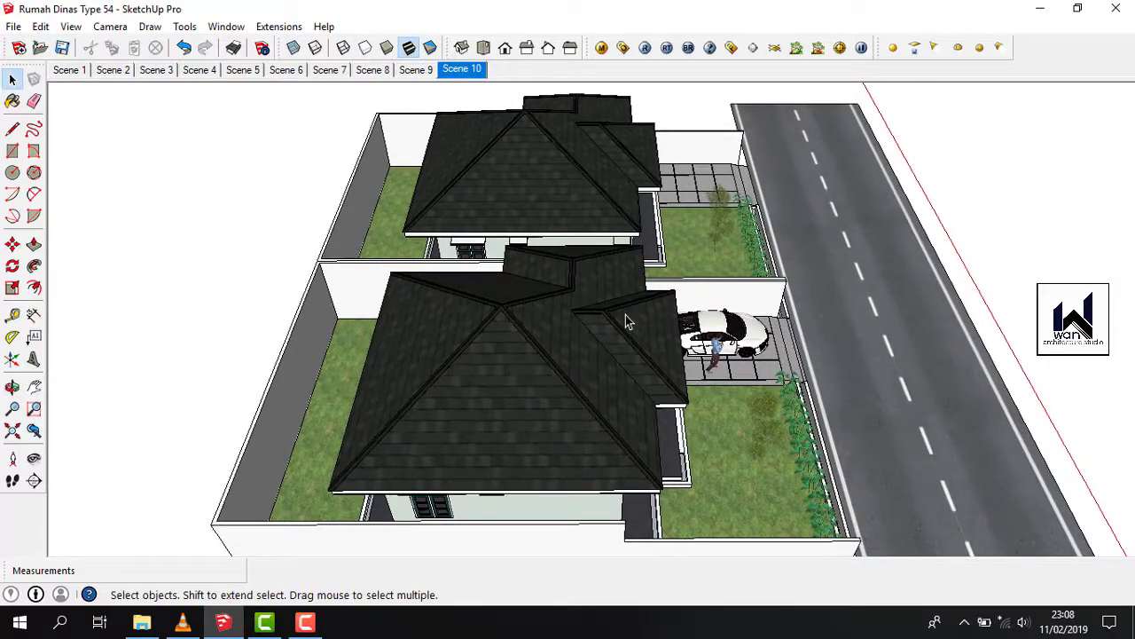
pyautogui.click(83, 26)
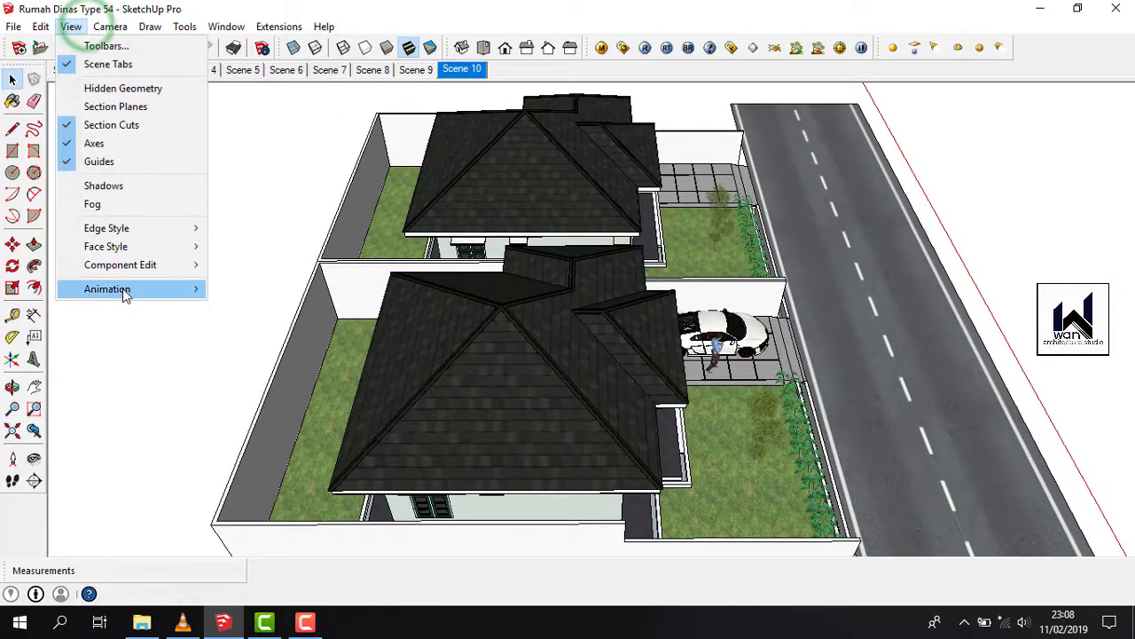
pyautogui.click(228, 289)
# Add an animation scene from an elevated front corner, showing both houses, the parked car and the road.
pyautogui.moveTo(621, 312); pyautogui.dragTo(346, 282, button='middle')
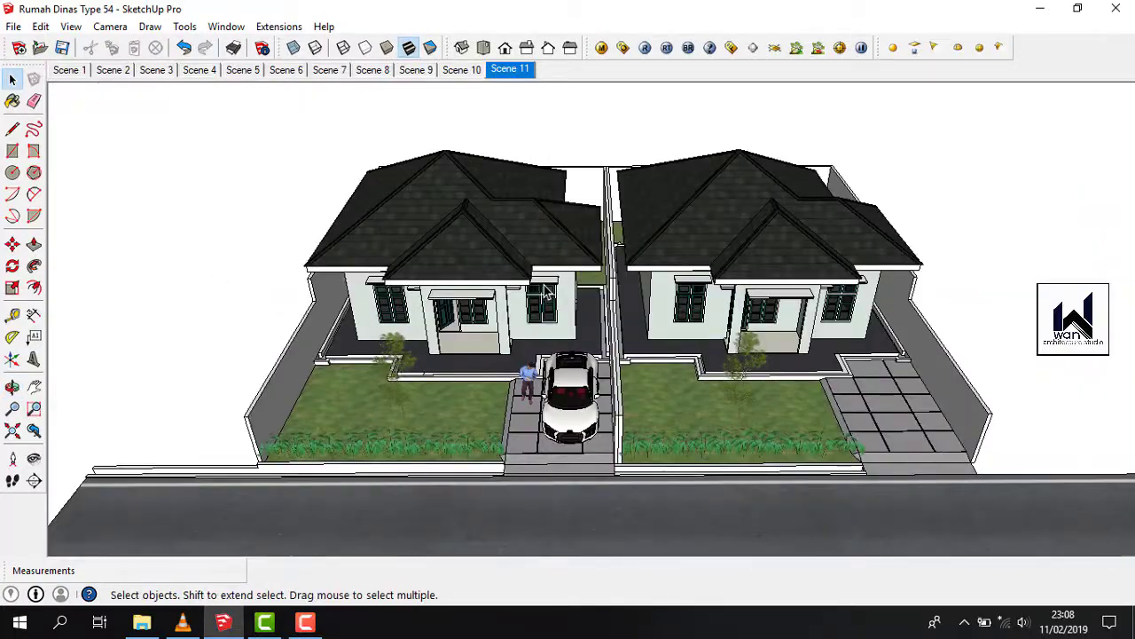
pyautogui.moveTo(547, 292); pyautogui.dragTo(661, 328, button='middle')
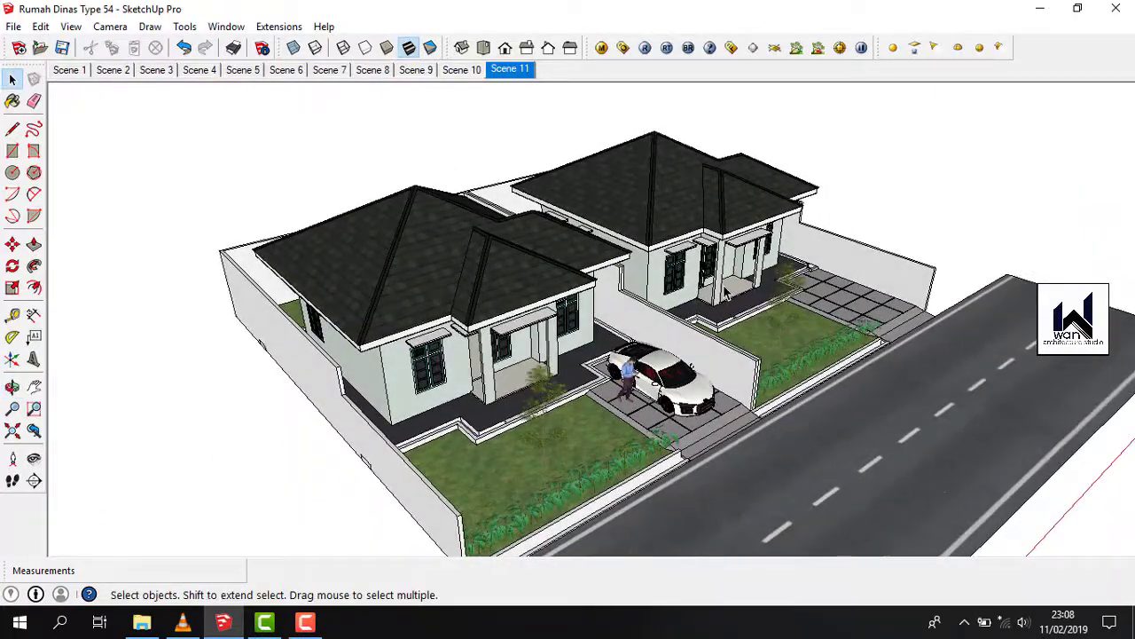
pyautogui.scroll(1, 726, 296)
pyautogui.moveTo(726, 296); pyautogui.dragTo(723, 284, button='middle')
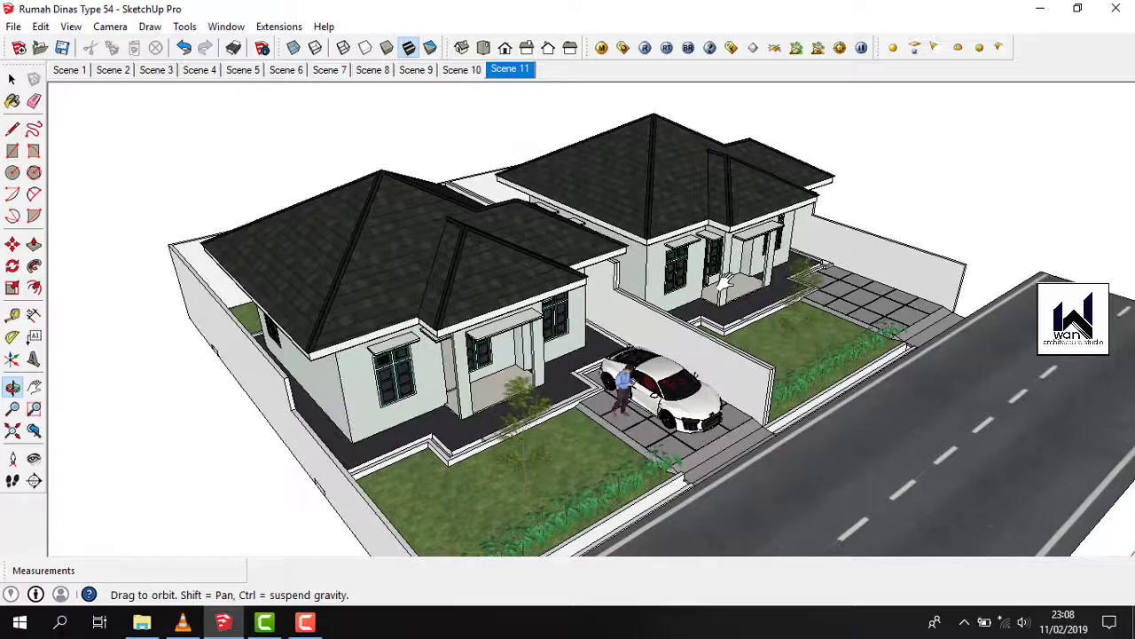
pyautogui.click(70, 27)
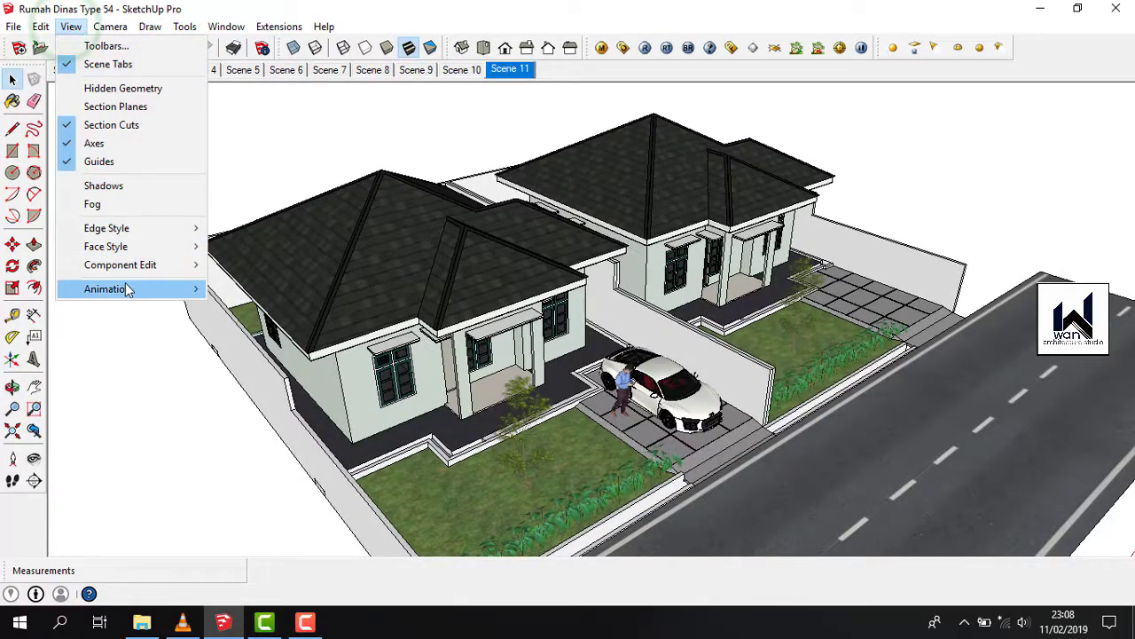
pyautogui.click(259, 298)
# Add an animation scene from a raised frontal view, with both houses side by side and the road in the foreground.
pyautogui.moveTo(259, 298); pyautogui.dragTo(344, 306, button='middle')
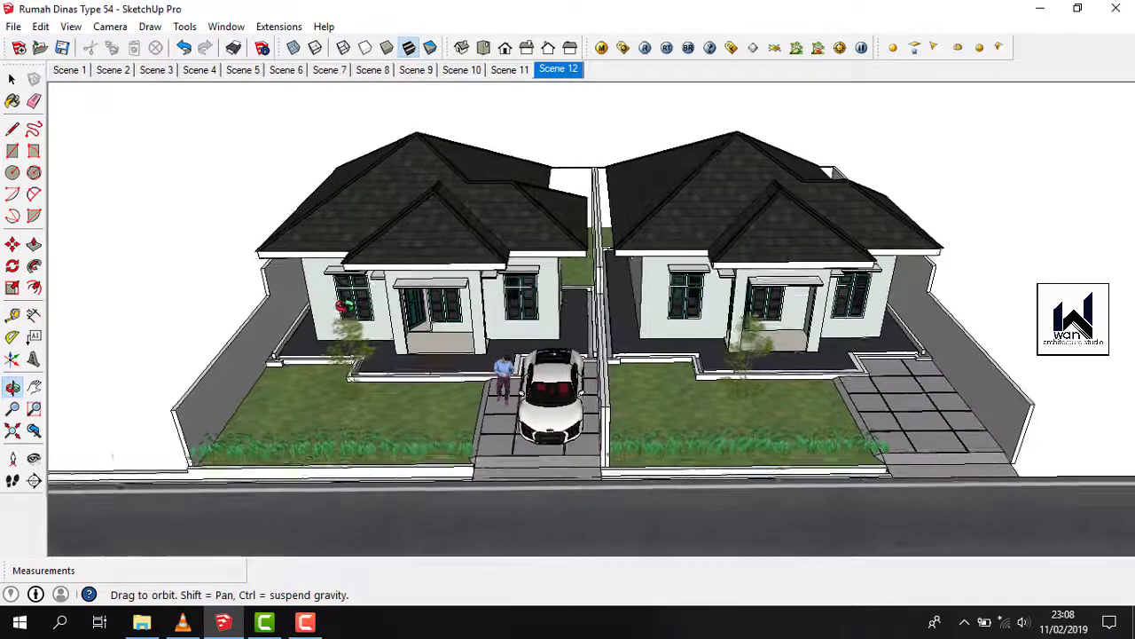
pyautogui.scroll(2, 550, 310)
pyautogui.keyDown('shift'); pyautogui.moveTo(549, 310); pyautogui.dragTo(532, 300, button='middle'); pyautogui.keyUp('shift')
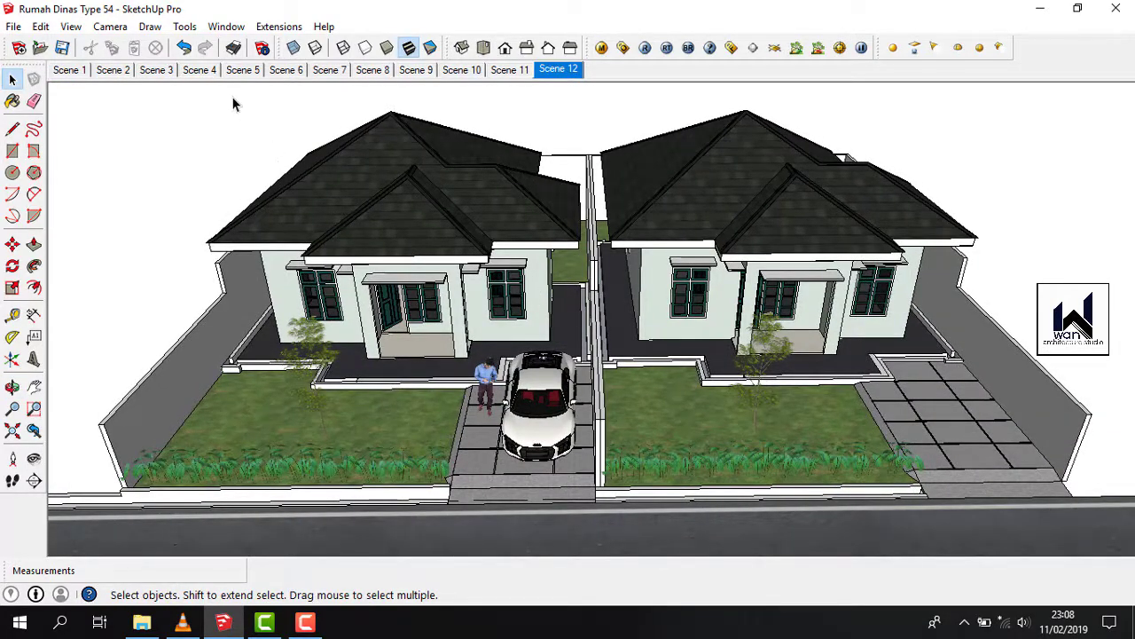
pyautogui.click(69, 27)
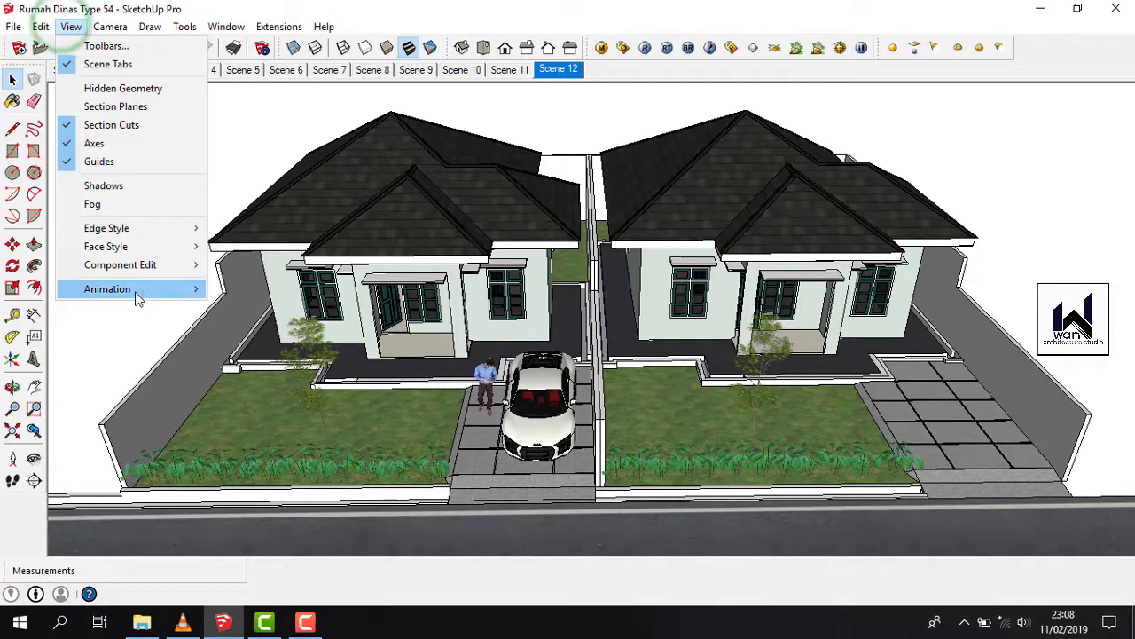
pyautogui.click(135, 289)
pyautogui.click(233, 288)
# Add an animation scene from a low street-level front view showing both houses, the man and the parked car.
pyautogui.moveTo(234, 287); pyautogui.dragTo(515, 154, button='middle')
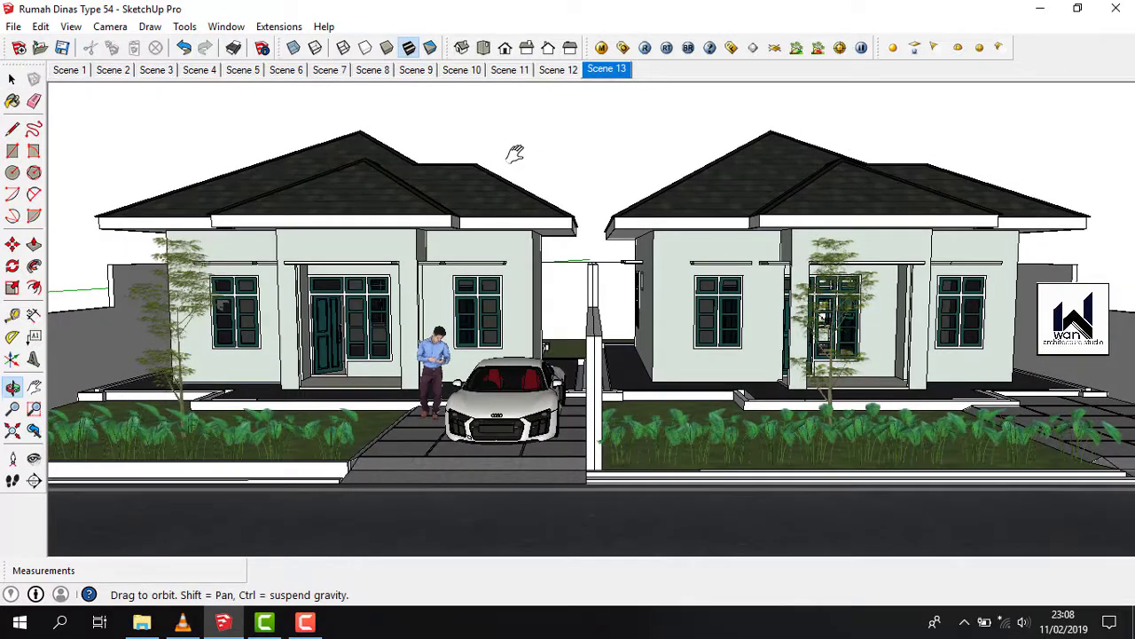
pyautogui.click(71, 27)
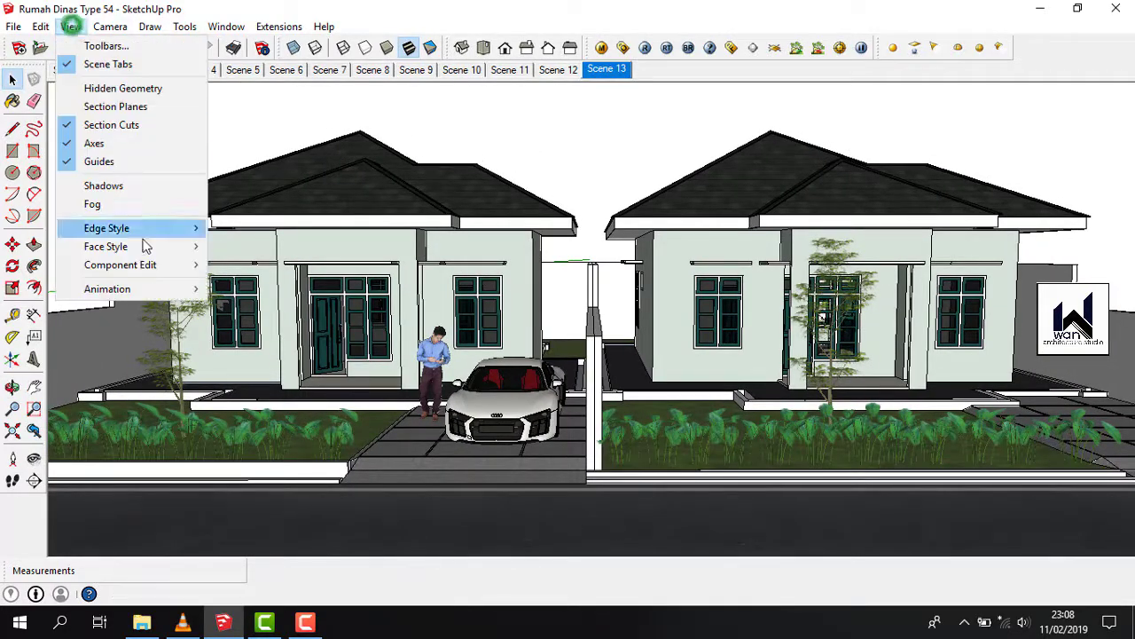
pyautogui.click(147, 288)
pyautogui.click(255, 290)
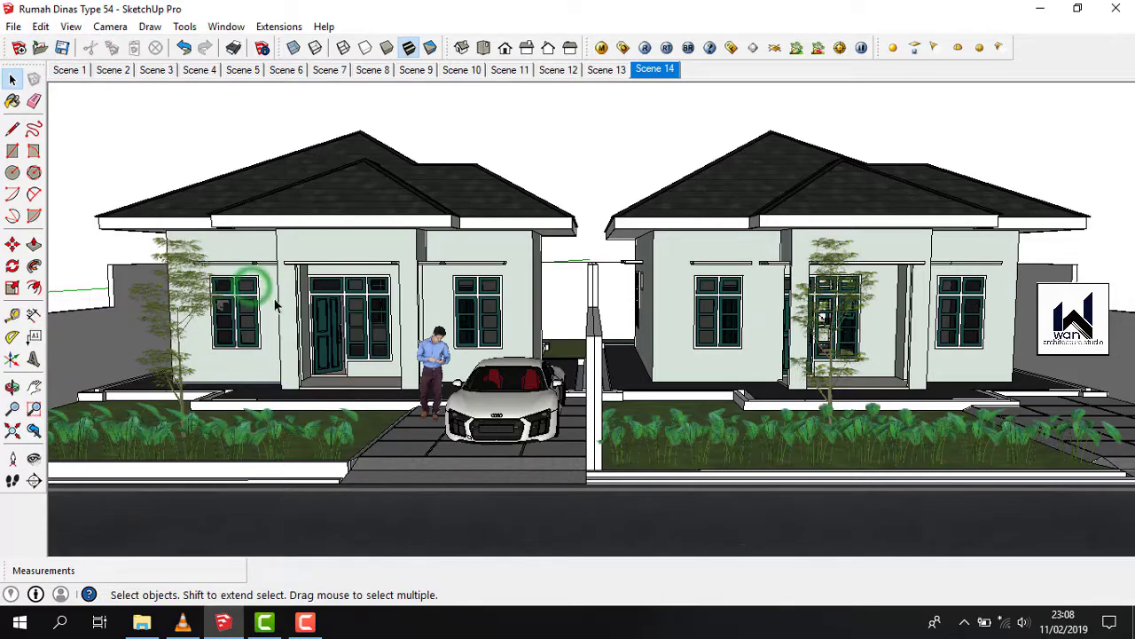
# Add an animation scene closer to the front entrance of the house with the car, keeping the man and car in view.
pyautogui.scroll(10, 299, 398)
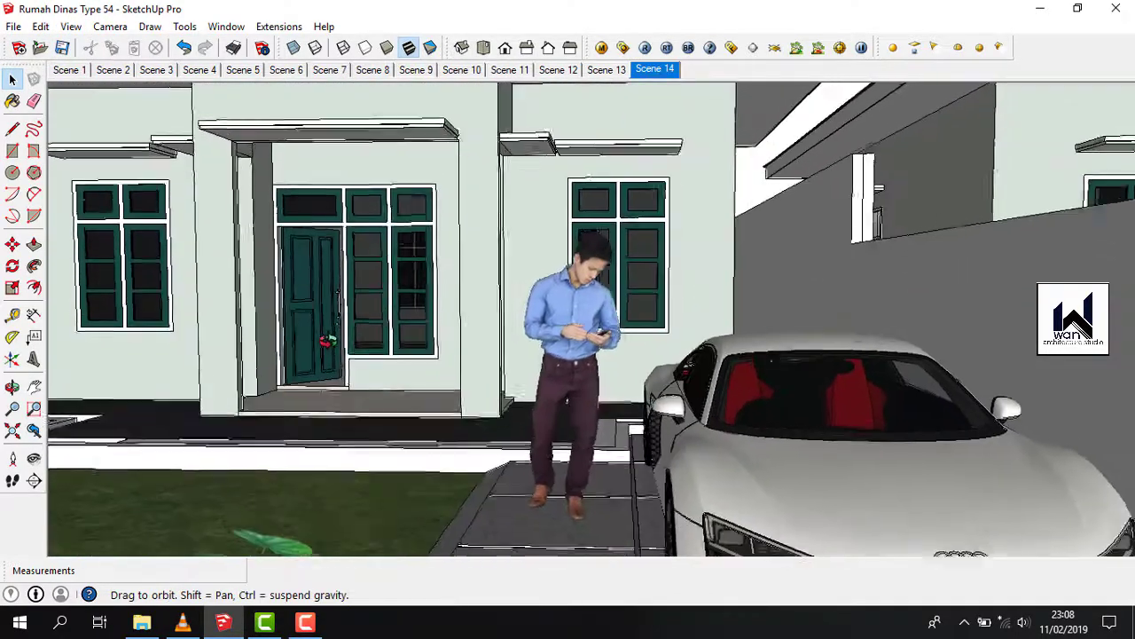
pyautogui.moveTo(328, 341); pyautogui.dragTo(373, 359, button='middle')
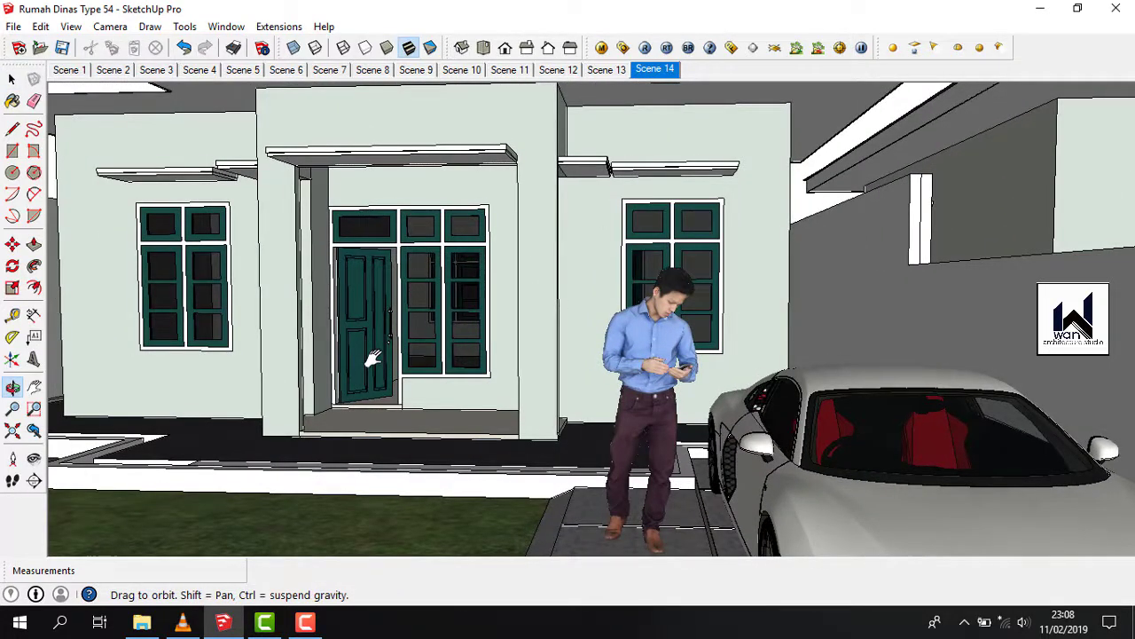
pyautogui.click(72, 27)
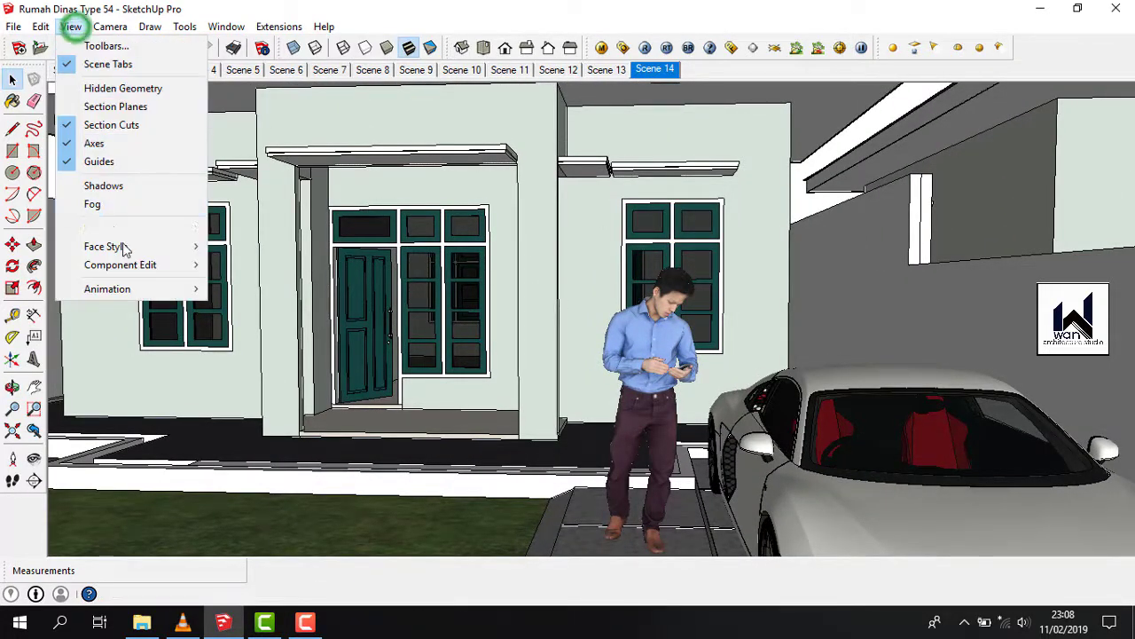
pyautogui.moveTo(131, 300)
pyautogui.click(254, 296)
# Add an animation scene close up at the half-open front door, looking past its handle into the room.
pyautogui.scroll(6, 387, 325)
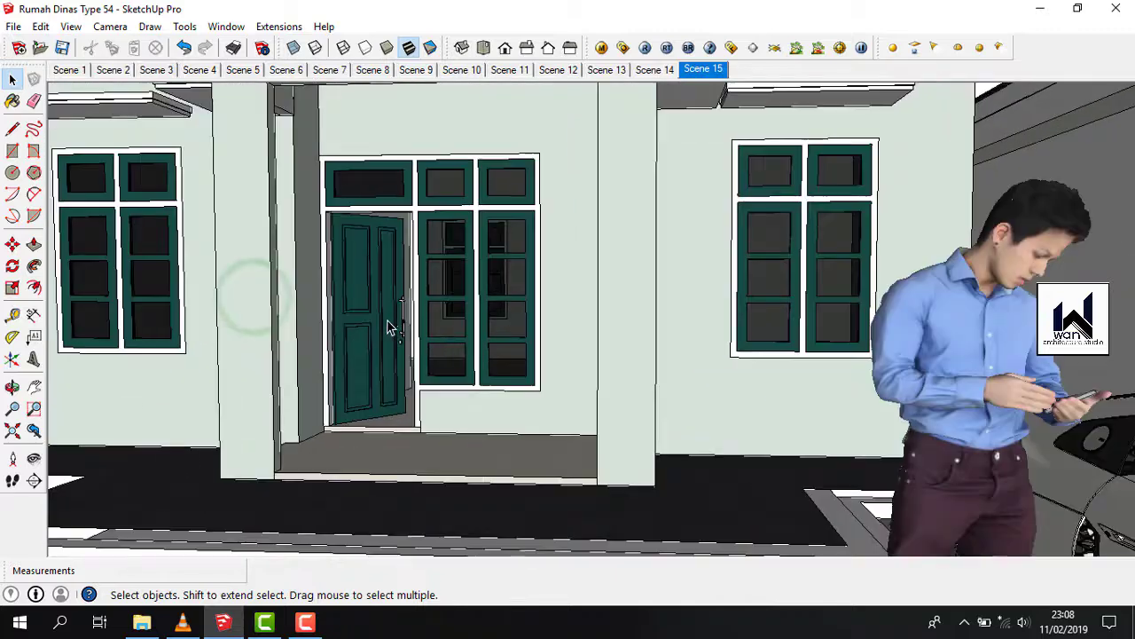
pyautogui.scroll(6, 408, 303)
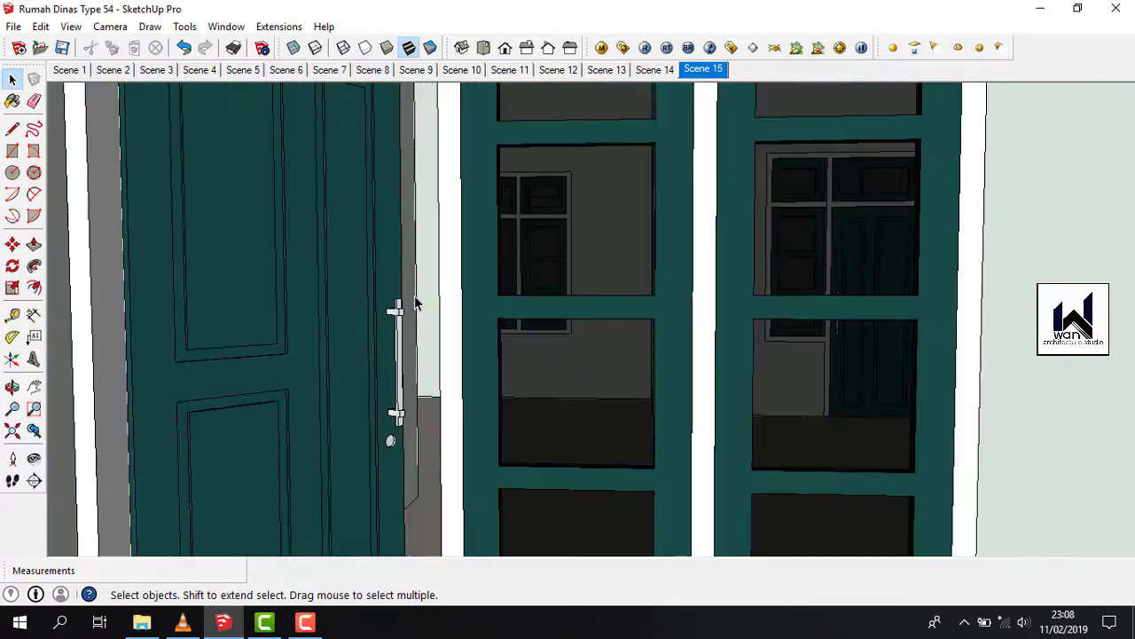
pyautogui.moveTo(418, 304); pyautogui.dragTo(430, 296, button='middle')
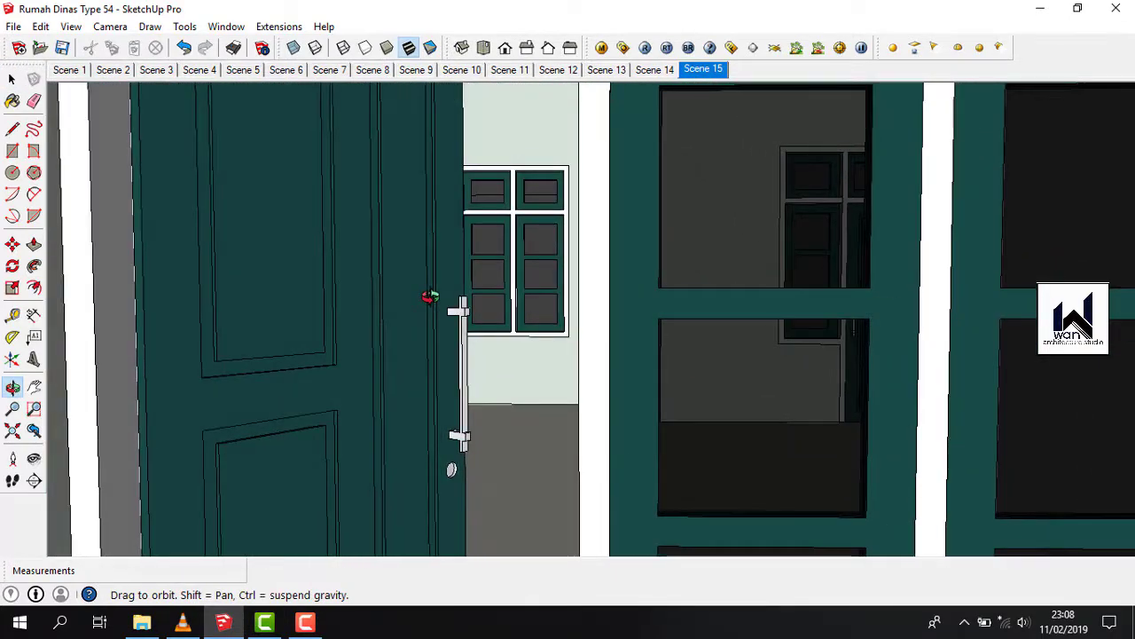
pyautogui.click(71, 26)
pyautogui.click(116, 286)
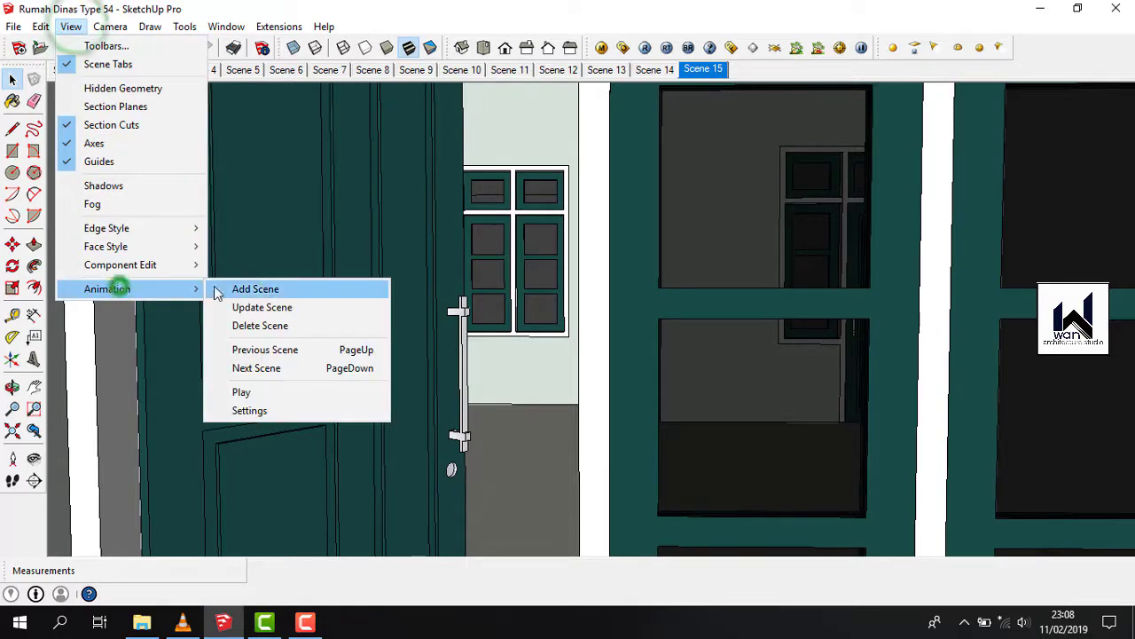
pyautogui.click(258, 285)
# Add an animation scene from inside the front room, showing the double window, the open doorway and a green door.
pyautogui.moveTo(385, 347); pyautogui.dragTo(496, 359, button='middle')
pyautogui.scroll(3, 555, 345)
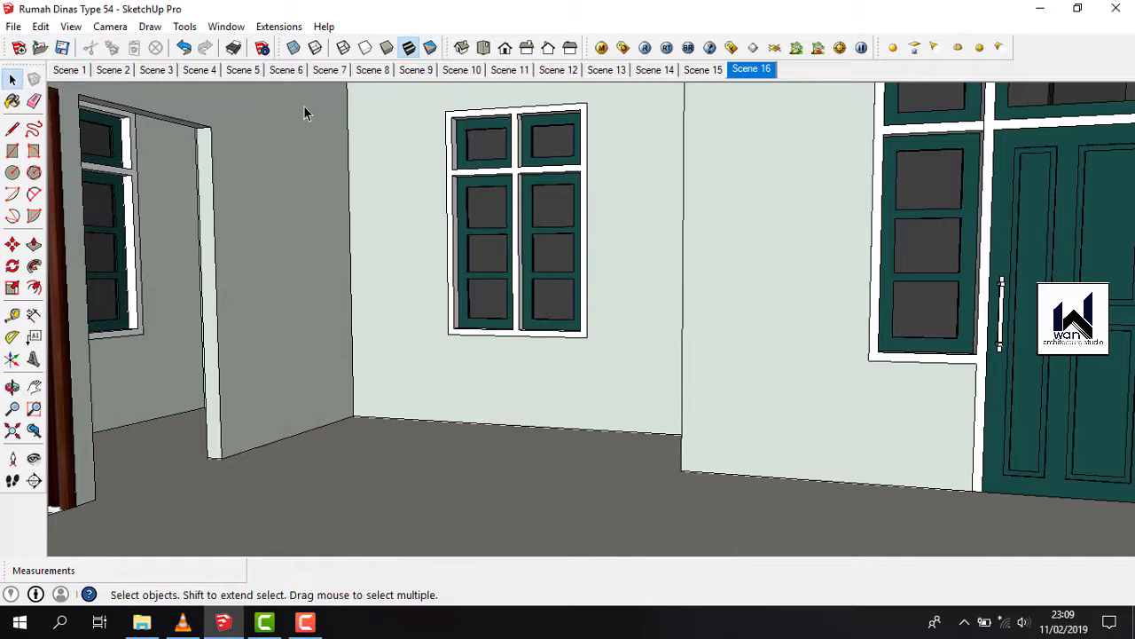
pyautogui.click(110, 27)
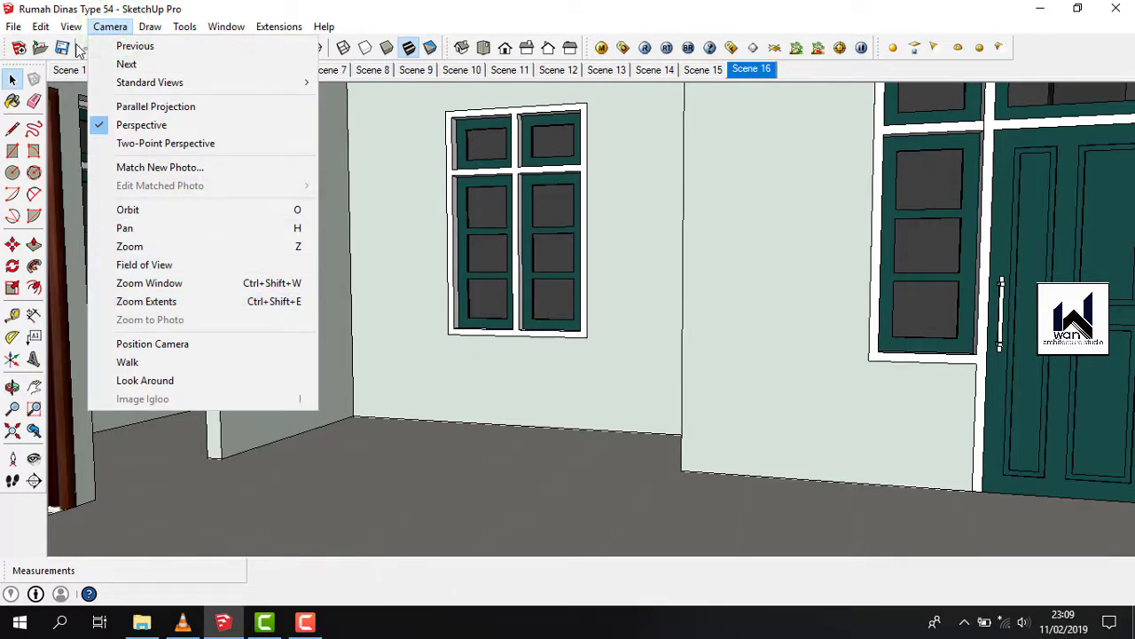
pyautogui.moveTo(72, 29)
pyautogui.click(116, 285)
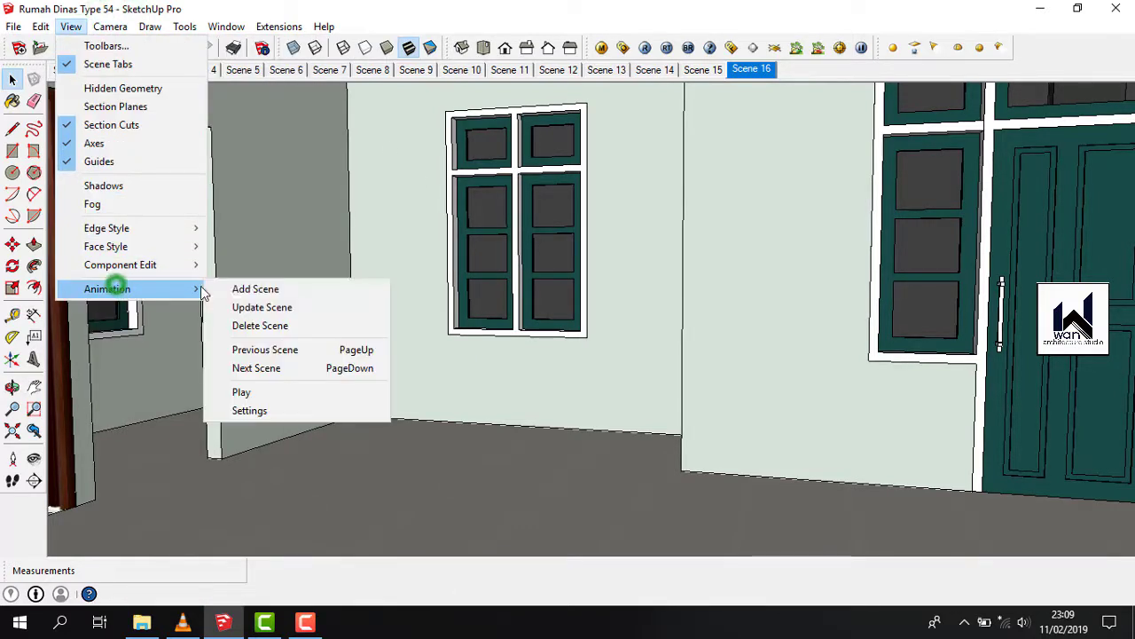
pyautogui.click(247, 289)
# Add an interior animation scene facing the brown floral-patterned door and the open doorway beside it.
pyautogui.moveTo(340, 423); pyautogui.dragTo(374, 434, button='middle')
pyautogui.scroll(-3, 481, 494)
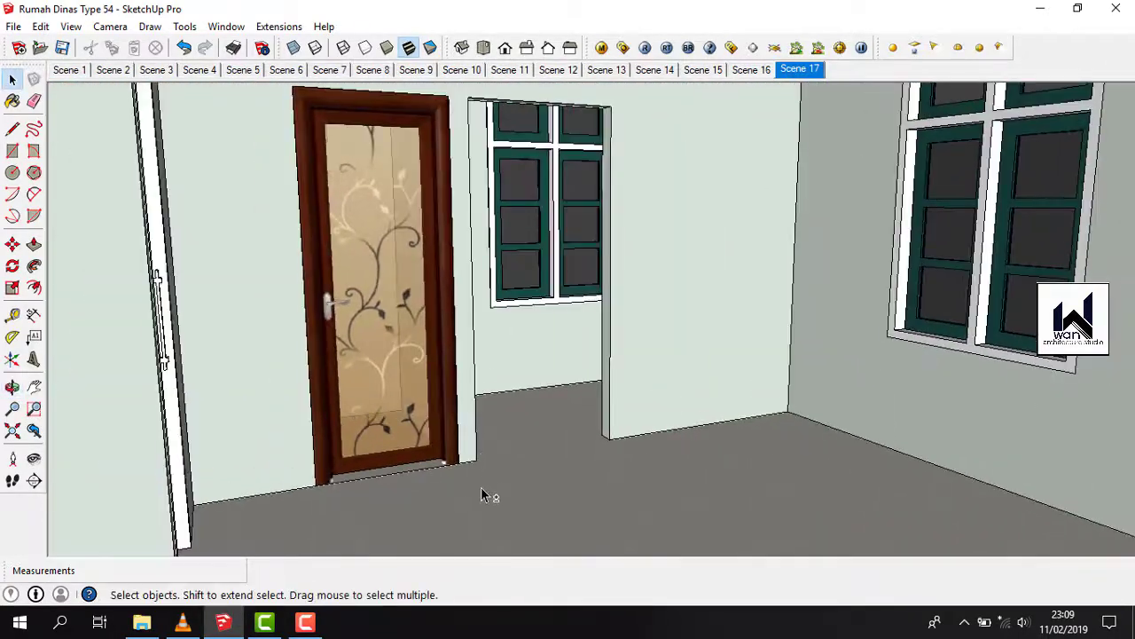
pyautogui.moveTo(481, 494); pyautogui.dragTo(401, 470, button='middle')
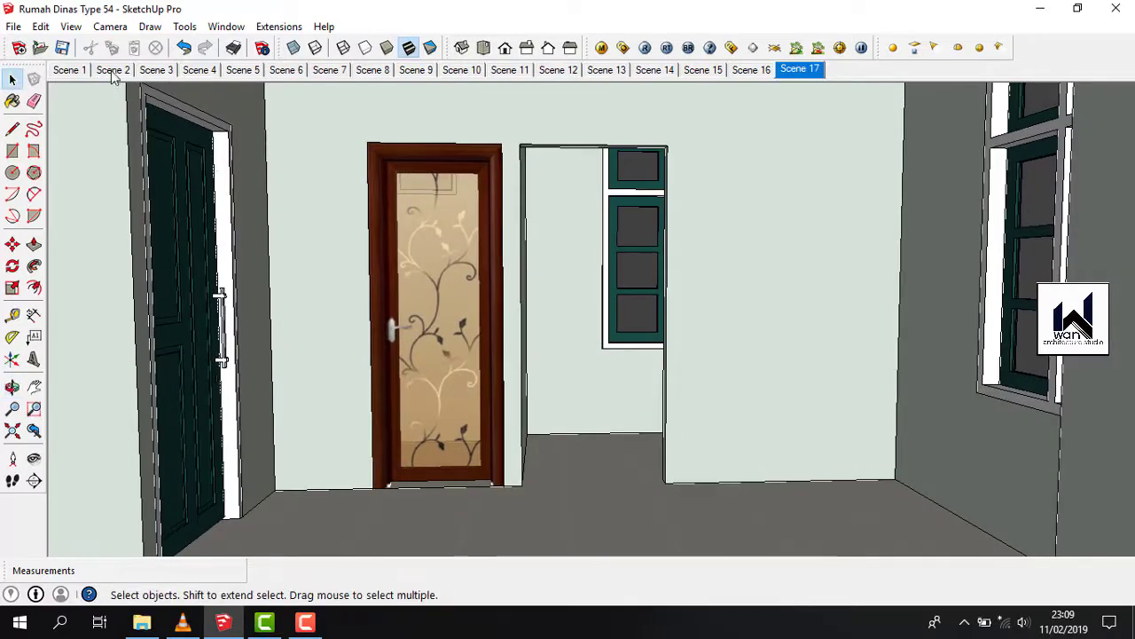
pyautogui.click(71, 26)
pyautogui.click(84, 286)
pyautogui.click(247, 290)
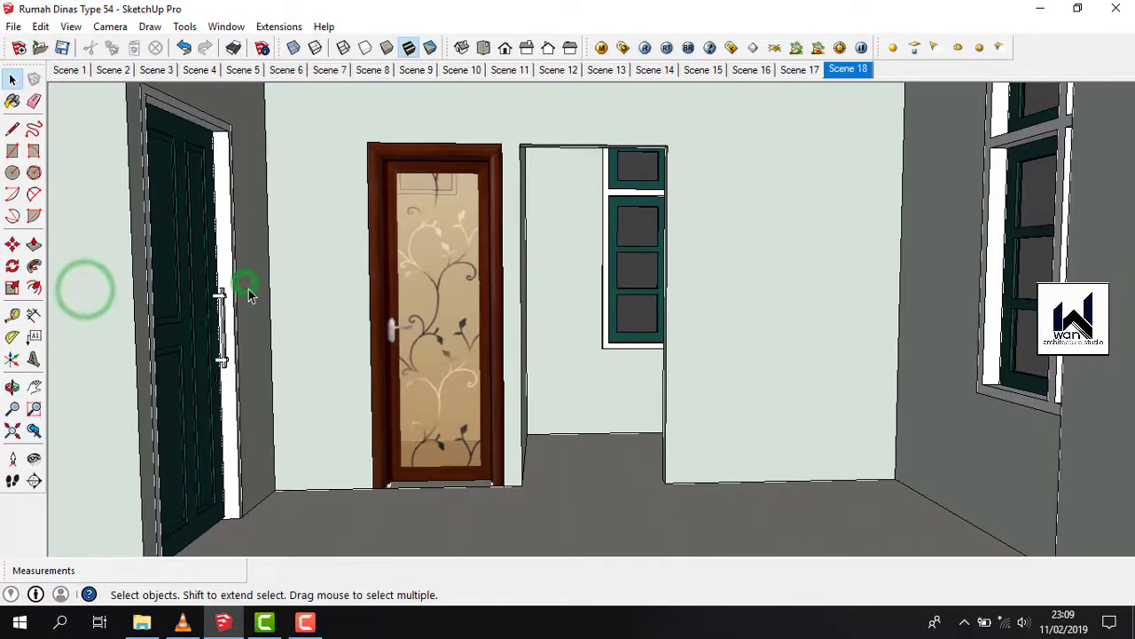
# Add an animation scene back outside from a low front corner, showing the first house, the tree, the man and the car.
pyautogui.scroll(1, 202, 423)
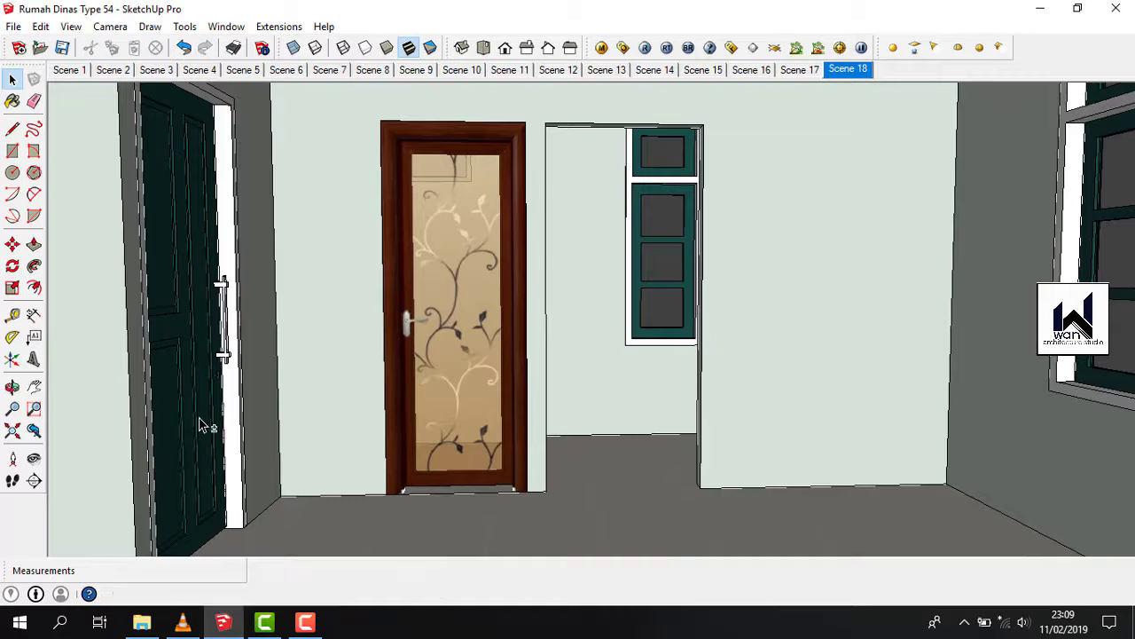
pyautogui.moveTo(202, 426); pyautogui.dragTo(369, 415, button='middle')
pyautogui.moveTo(118, 370); pyautogui.dragTo(199, 364, button='middle')
pyautogui.scroll(3, 204, 355)
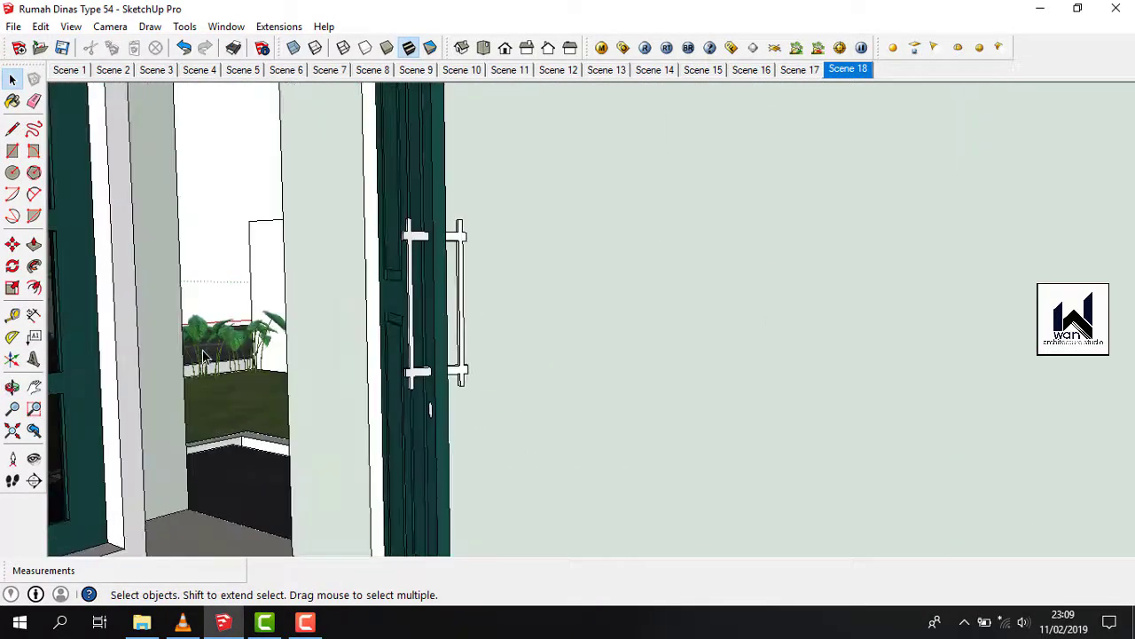
pyautogui.scroll(3, 203, 354)
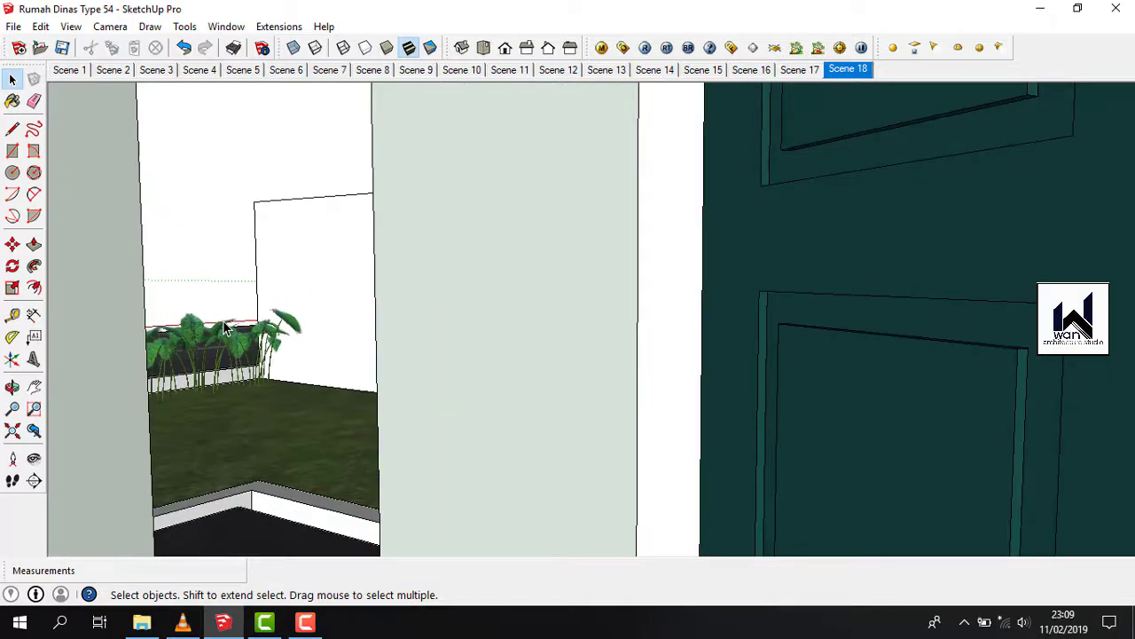
pyautogui.scroll(4, 225, 333)
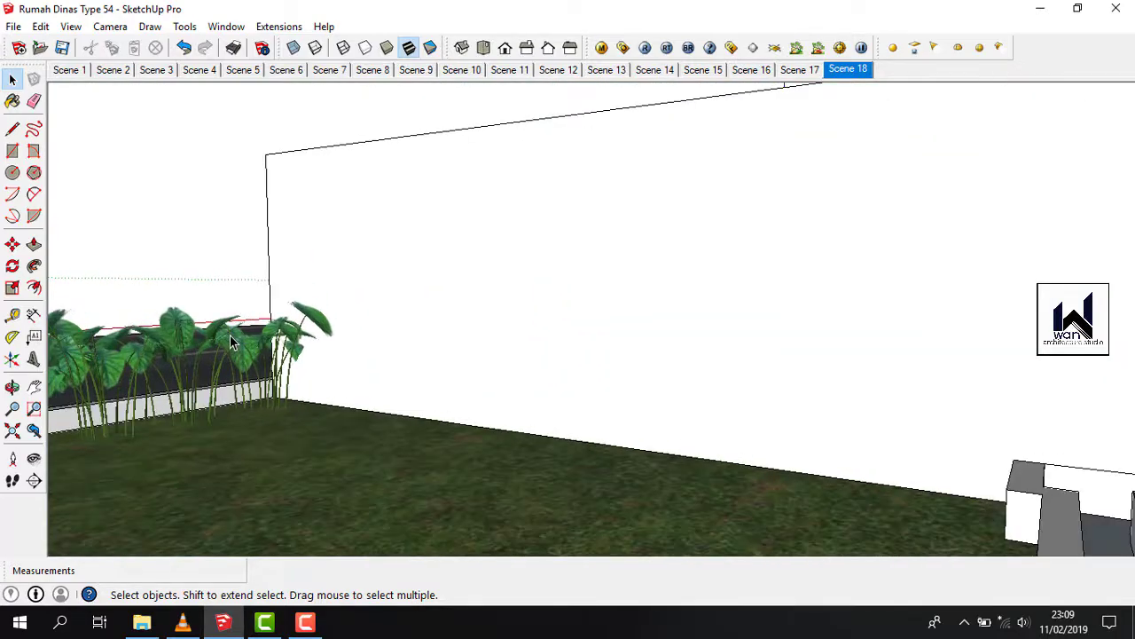
pyautogui.moveTo(231, 341); pyautogui.dragTo(420, 367, button='middle')
pyautogui.scroll(-10, 420, 367)
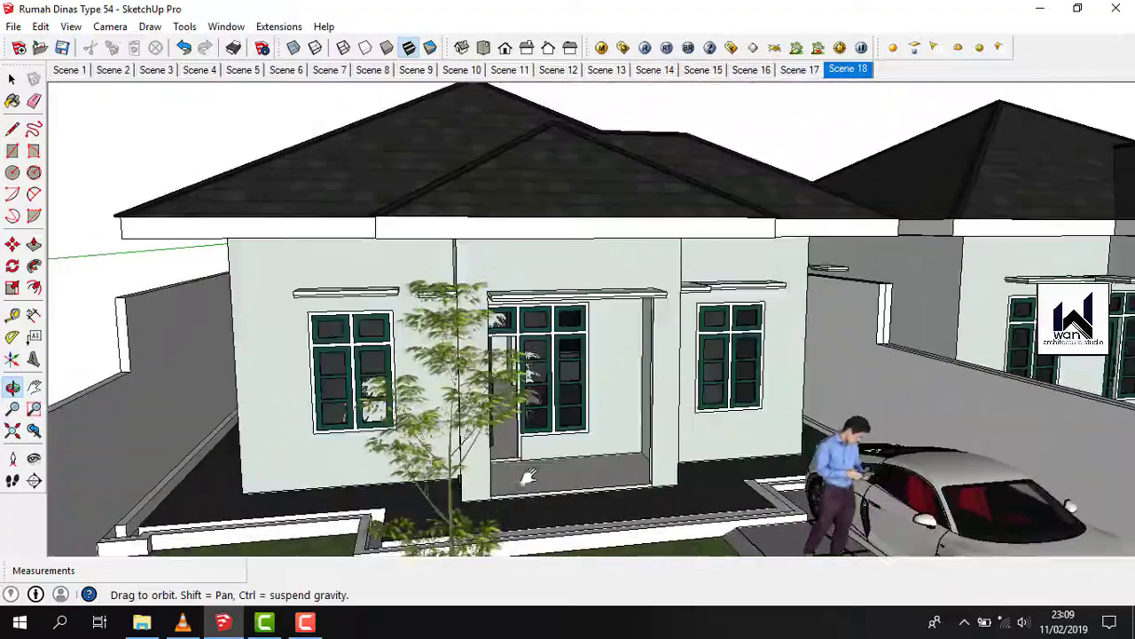
pyautogui.moveTo(528, 477); pyautogui.dragTo(544, 453, button='middle')
pyautogui.scroll(-1, 452, 457)
pyautogui.scroll(-1, 562, 450)
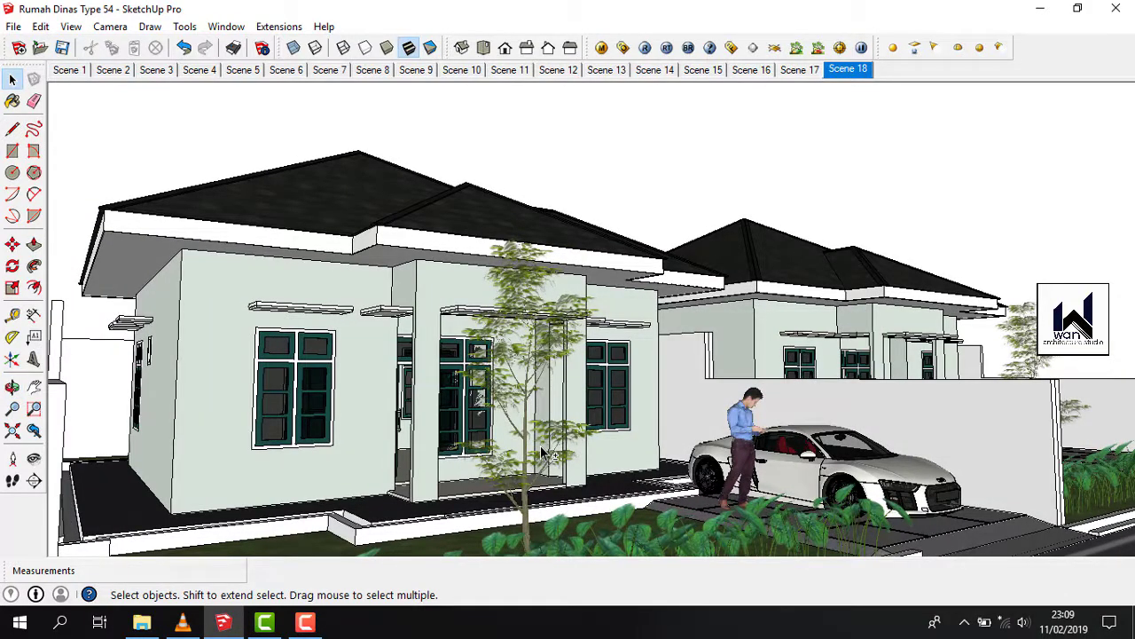
pyautogui.click(69, 27)
pyautogui.click(93, 289)
pyautogui.click(255, 291)
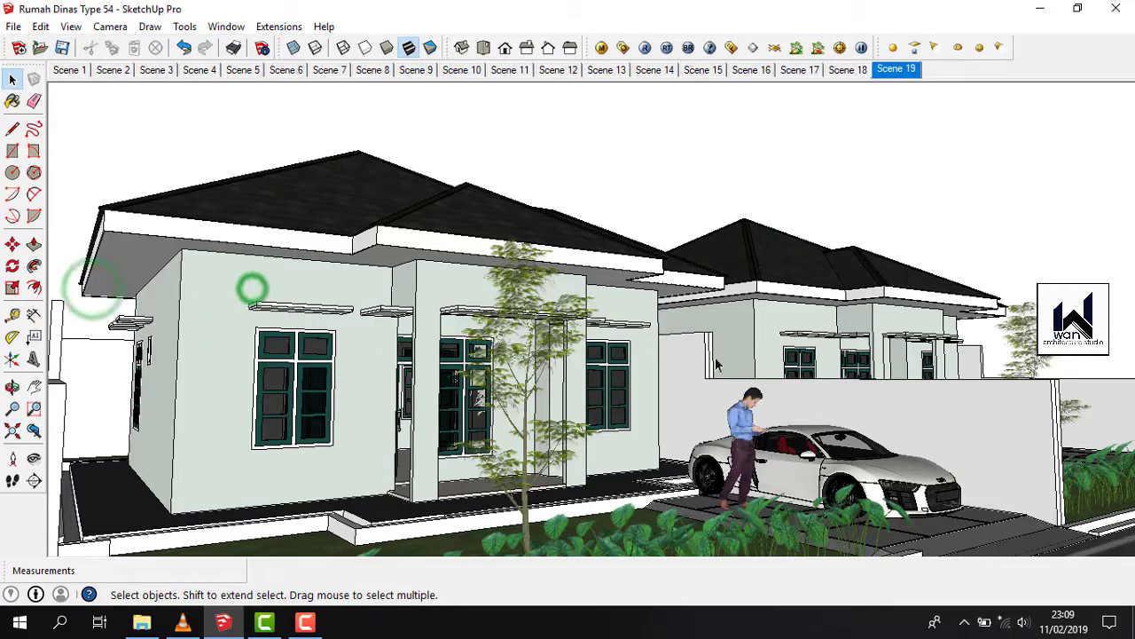
# Play the scene animation from Scene 1 to review the whole walkaround, and stop playback when it loops back.
pyautogui.moveTo(792, 368); pyautogui.dragTo(585, 374, button='middle')
pyautogui.scroll(-3, 603, 376)
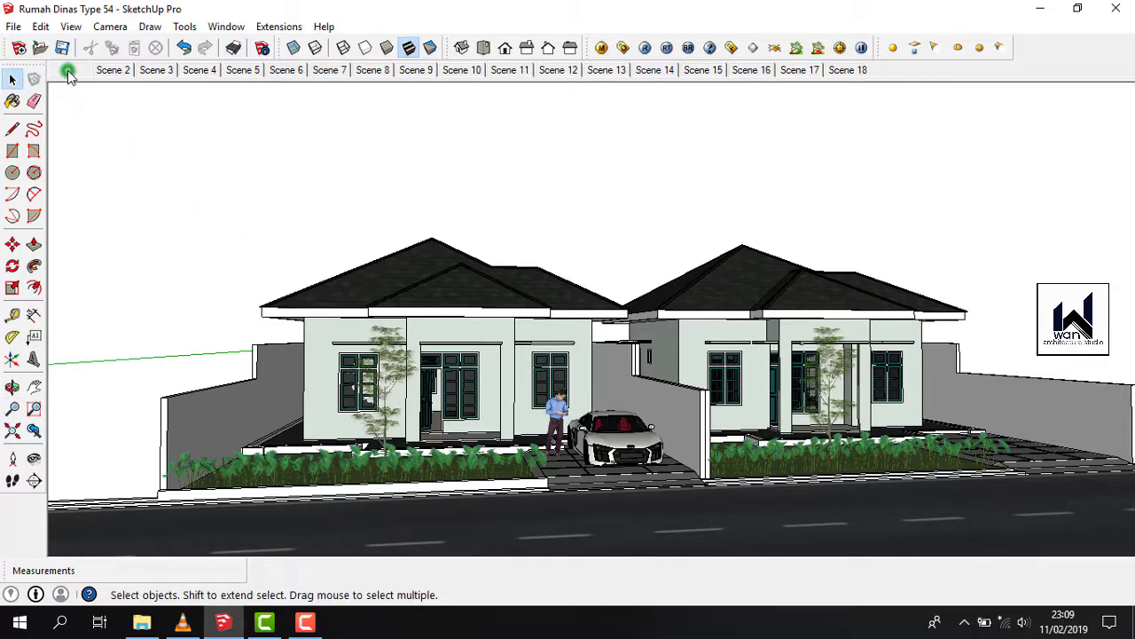
pyautogui.click(69, 70)
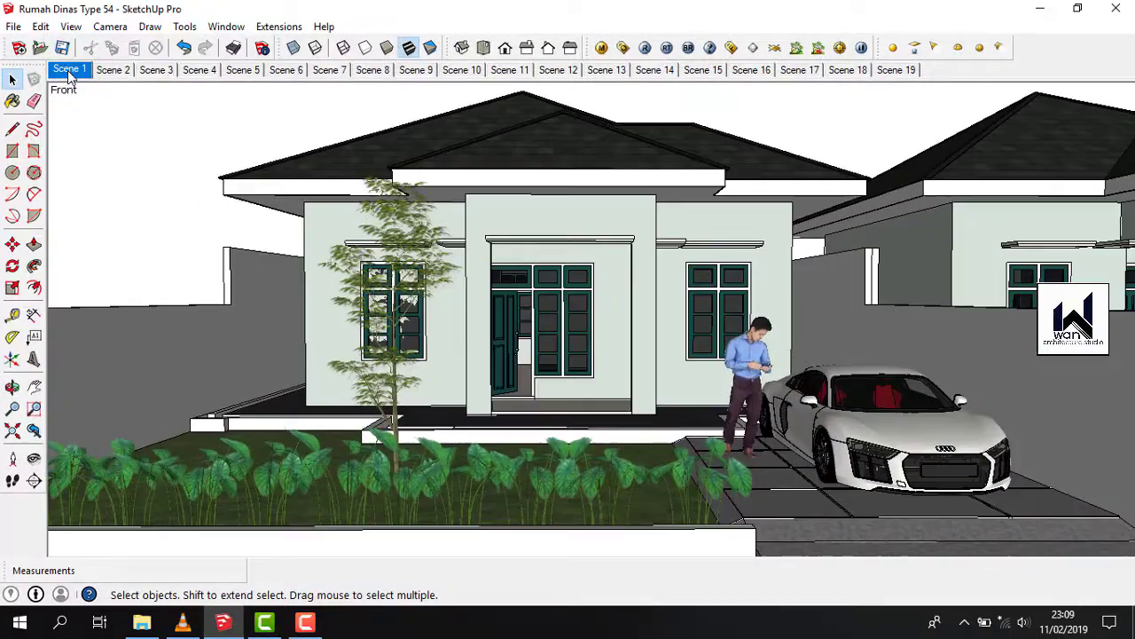
pyautogui.rightClick(70, 76)
pyautogui.click(125, 184)
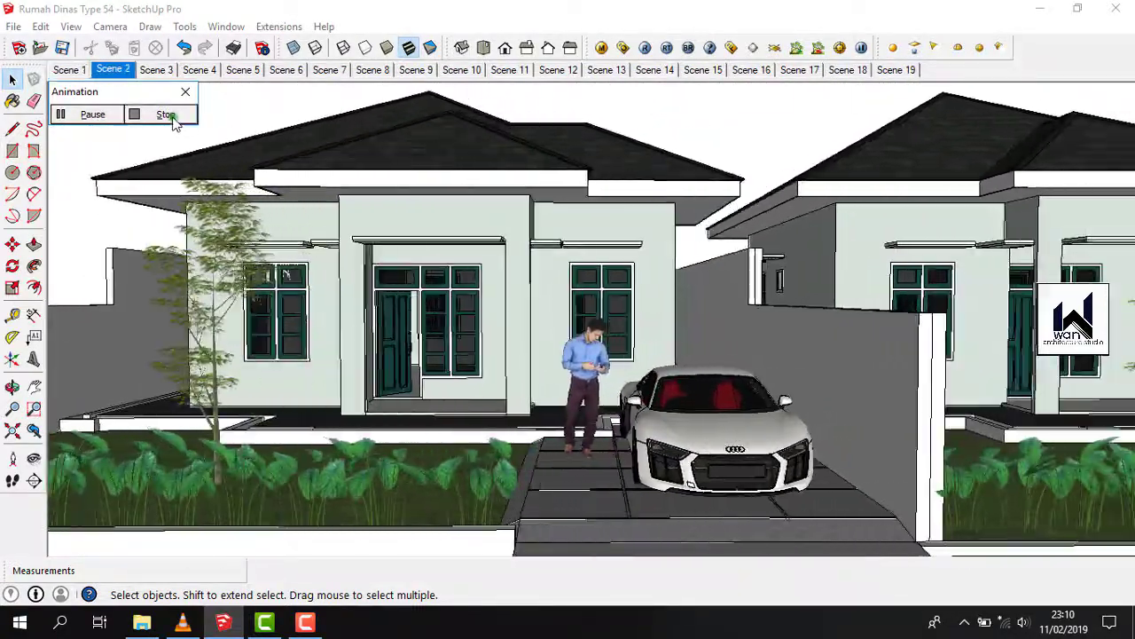
pyautogui.click(167, 115)
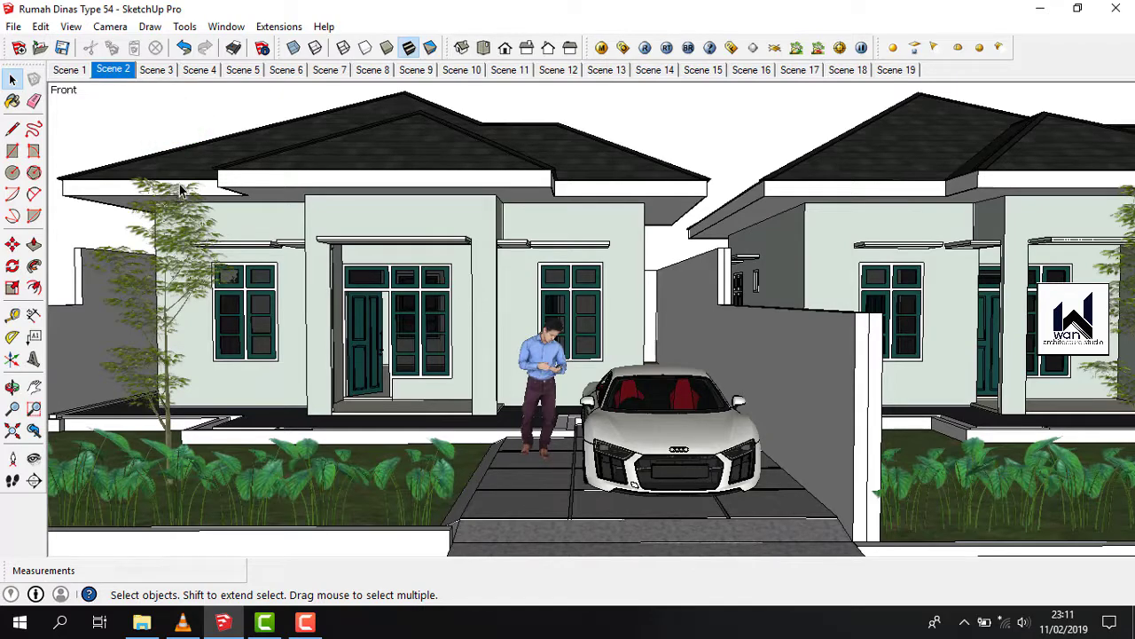
# Return to Scene 1 and start a video export of the scene animation.
pyautogui.click(64, 71)
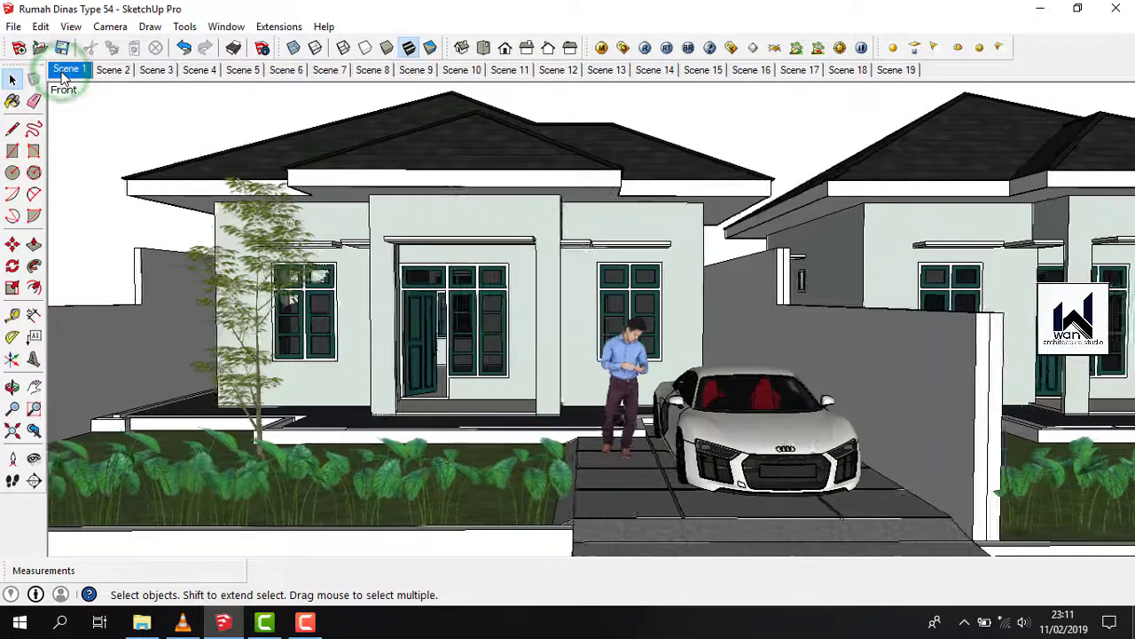
pyautogui.click(13, 25)
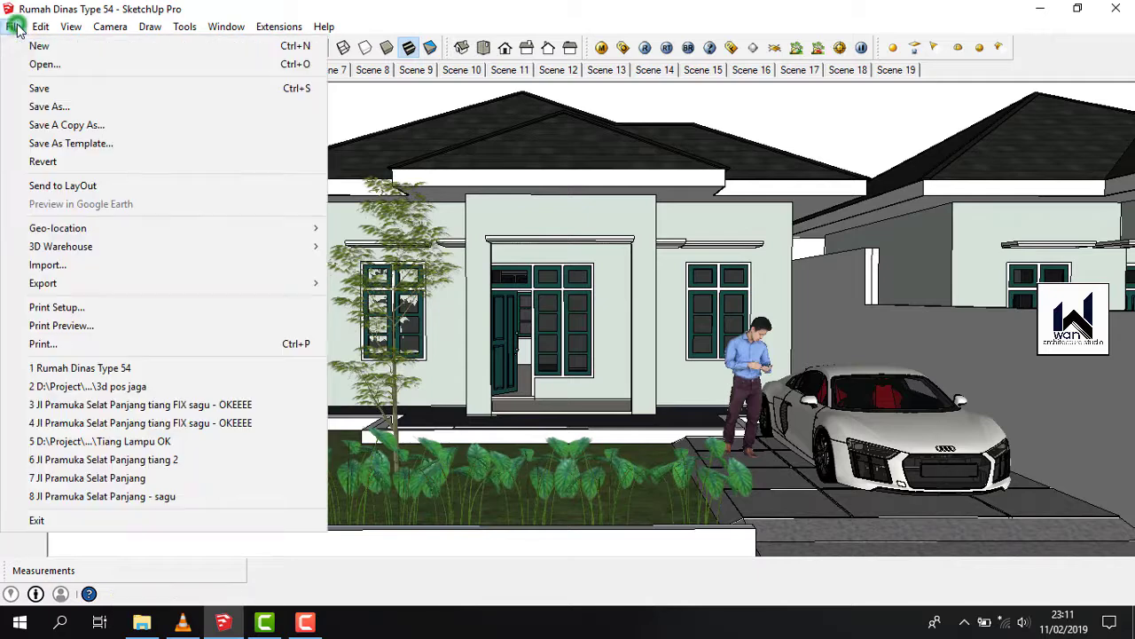
pyautogui.click(71, 282)
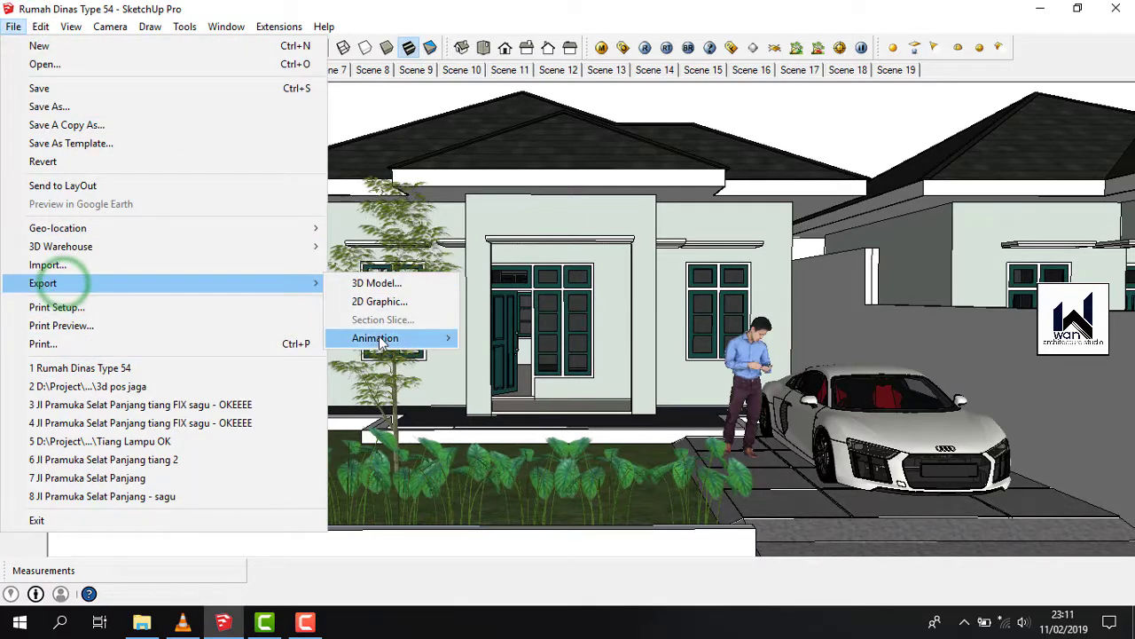
pyautogui.click(380, 338)
pyautogui.click(500, 339)
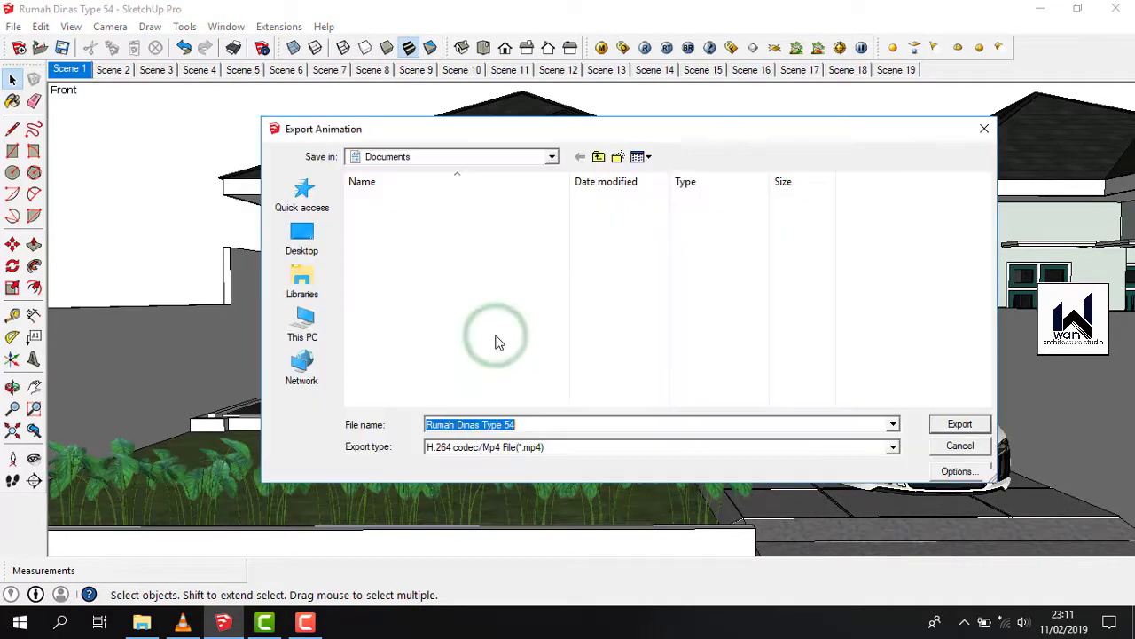
# Export the animation to the Videos folder as Rumah Dinas Type 54 in H.264 MP4 format.
pyautogui.click(303, 325)
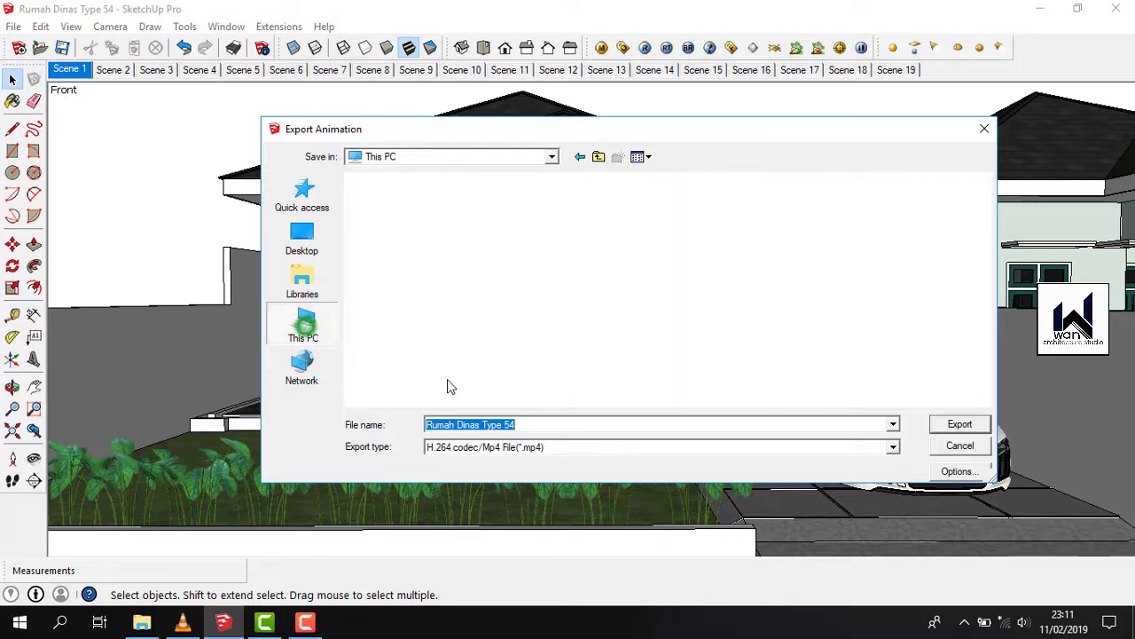
pyautogui.doubleClick(591, 366)
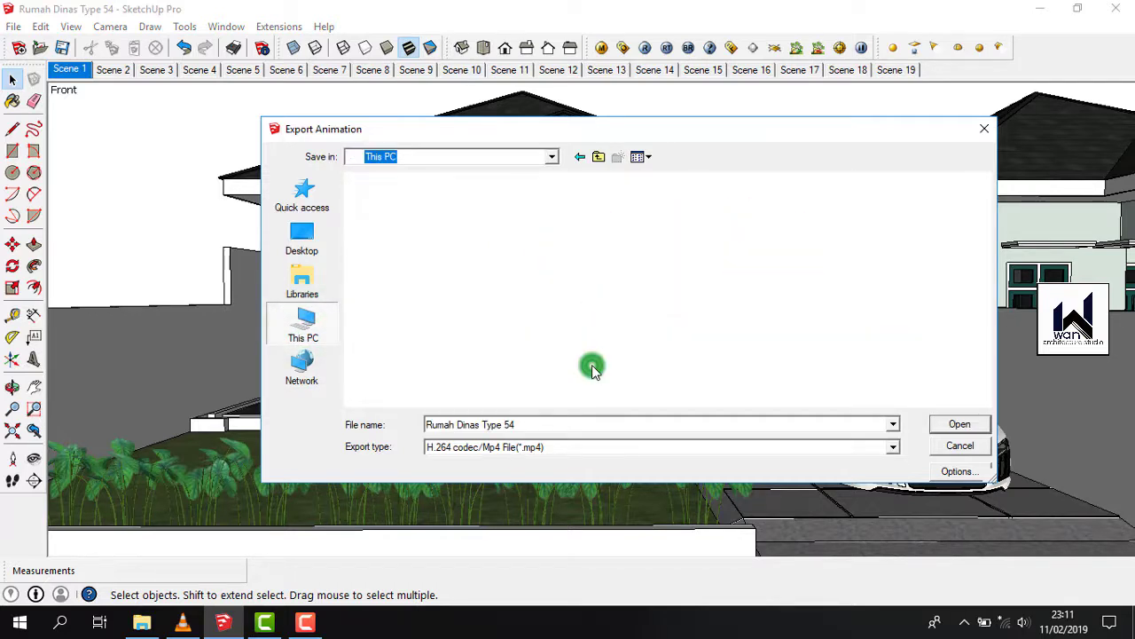
pyautogui.click(598, 156)
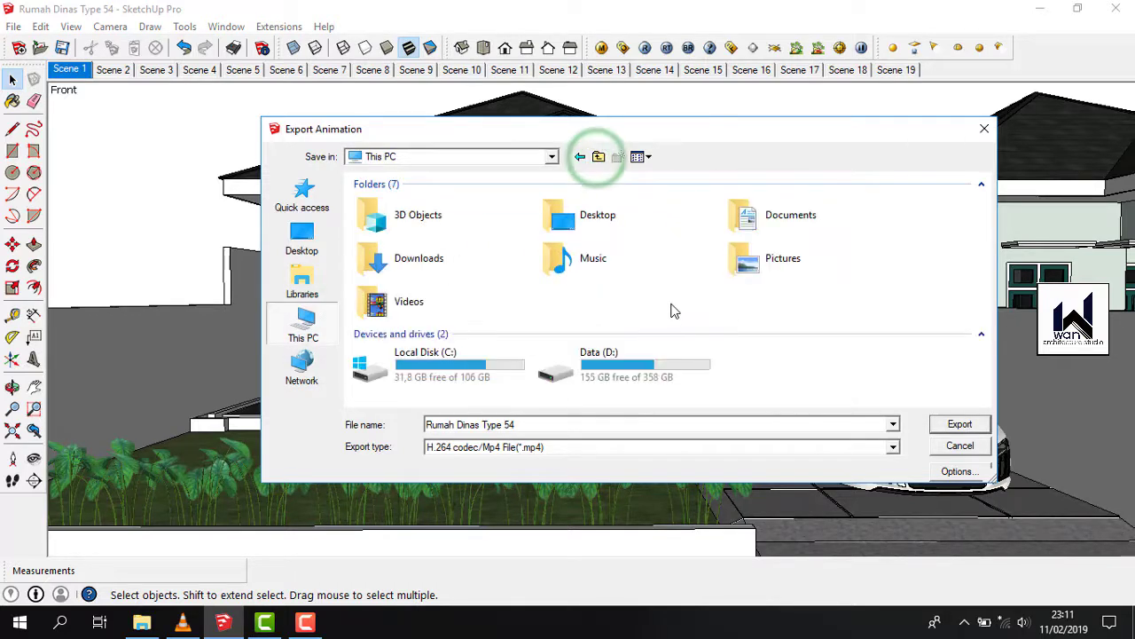
pyautogui.doubleClick(417, 299)
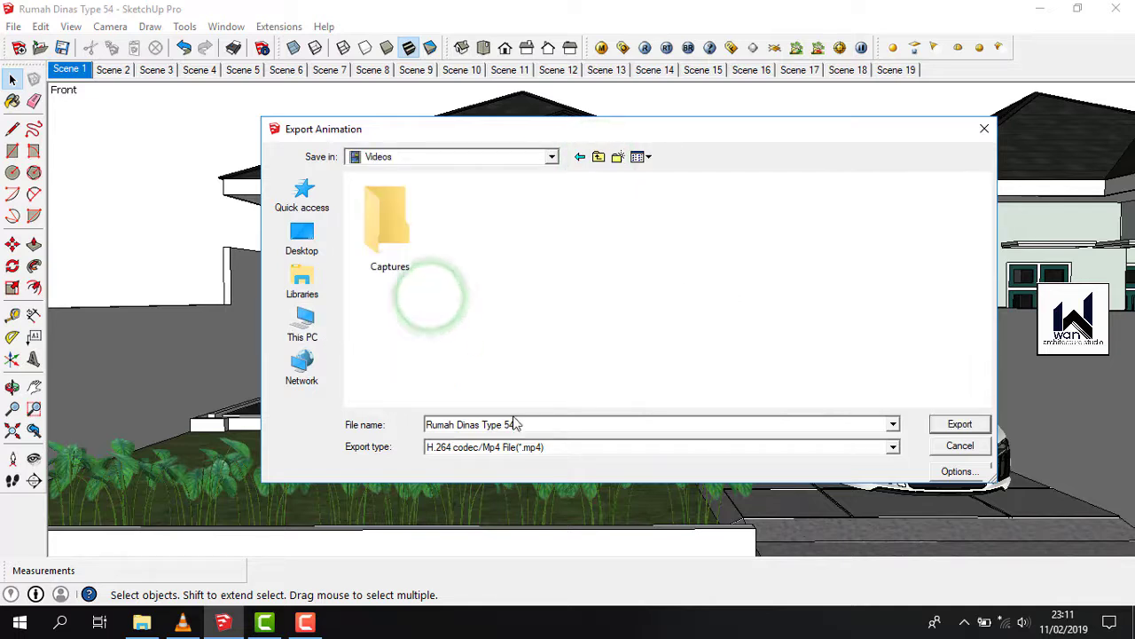
pyautogui.click(542, 424)
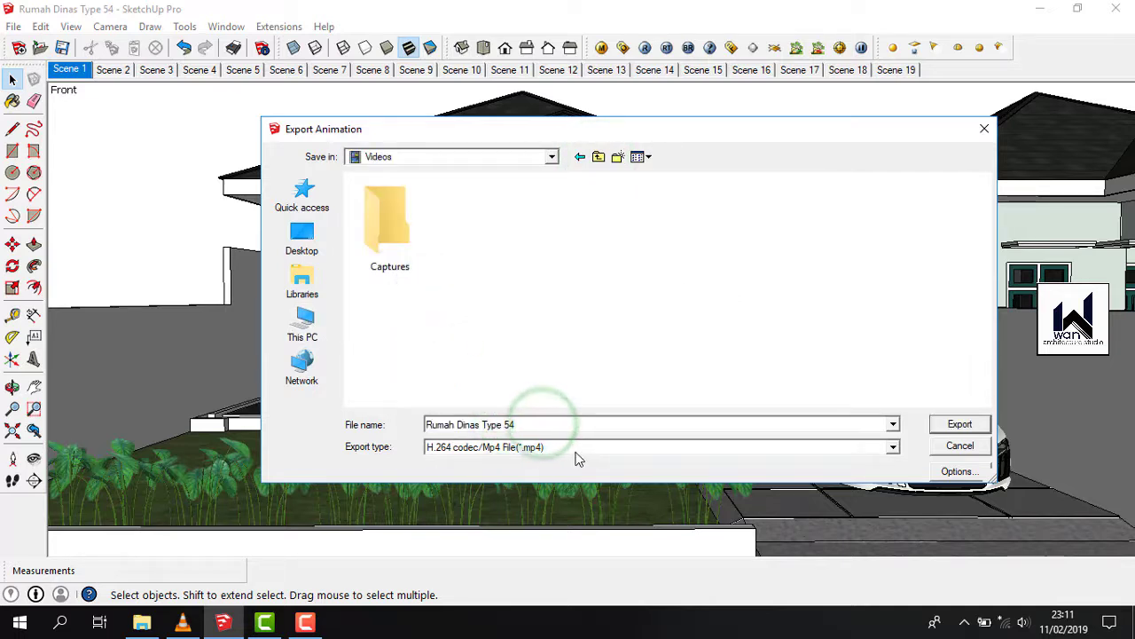
pyautogui.click(960, 426)
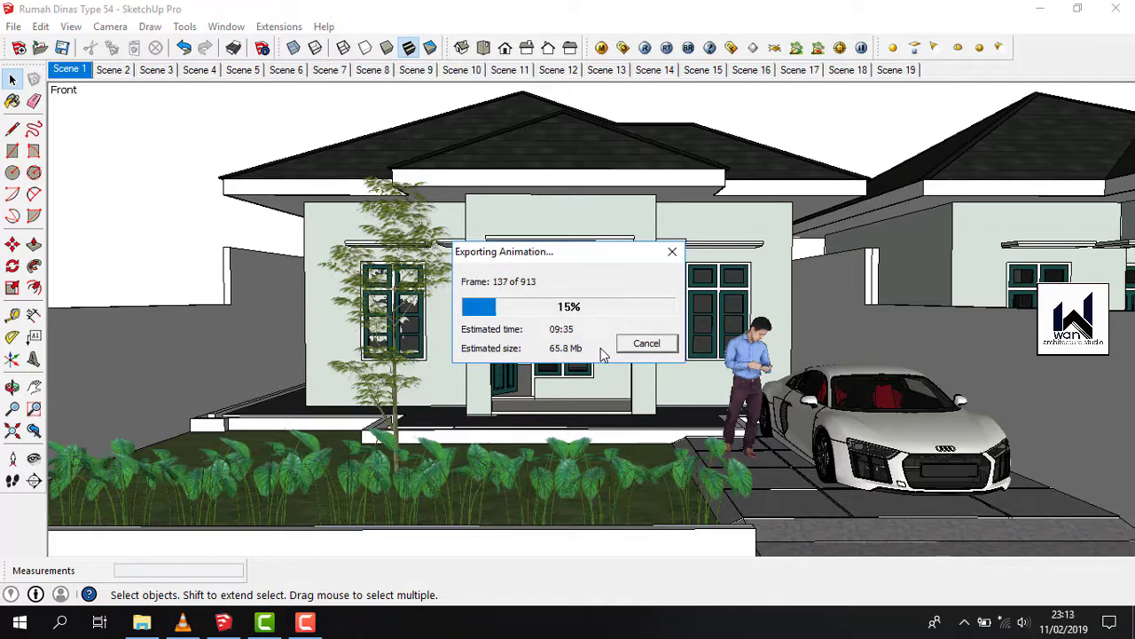
pyautogui.click(1023, 621)
pyautogui.click(796, 631)
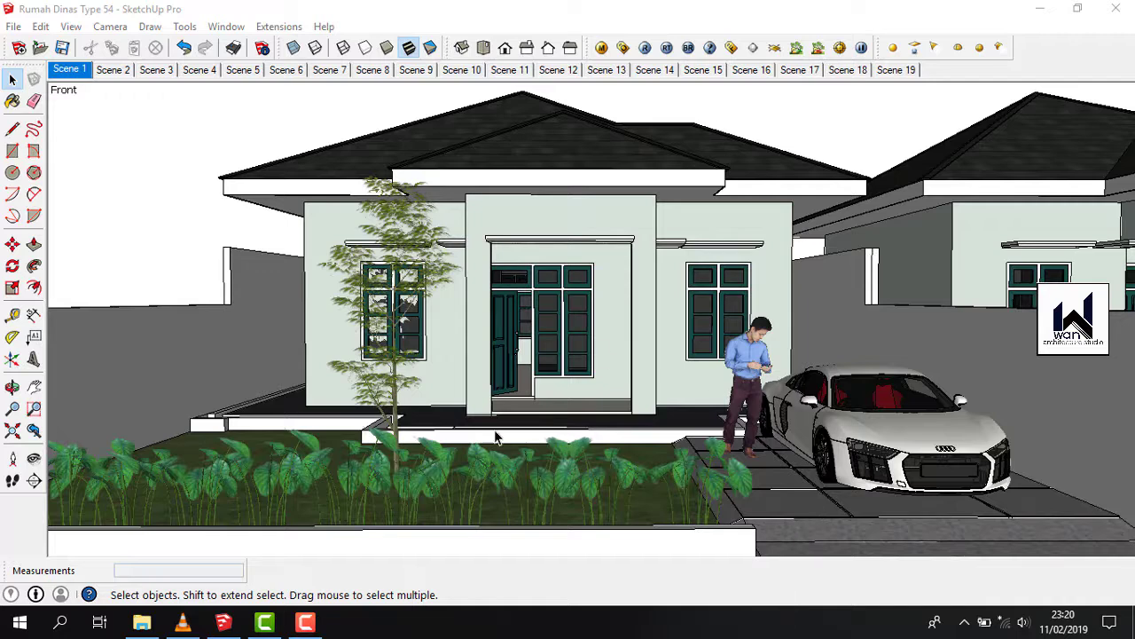
# Switch to File Explorer, open the exported Rumah Dinas Type 54 video from the Videos folder, and watch it full screen in VLC.
pyautogui.click(144, 625)
pyautogui.click(62, 400)
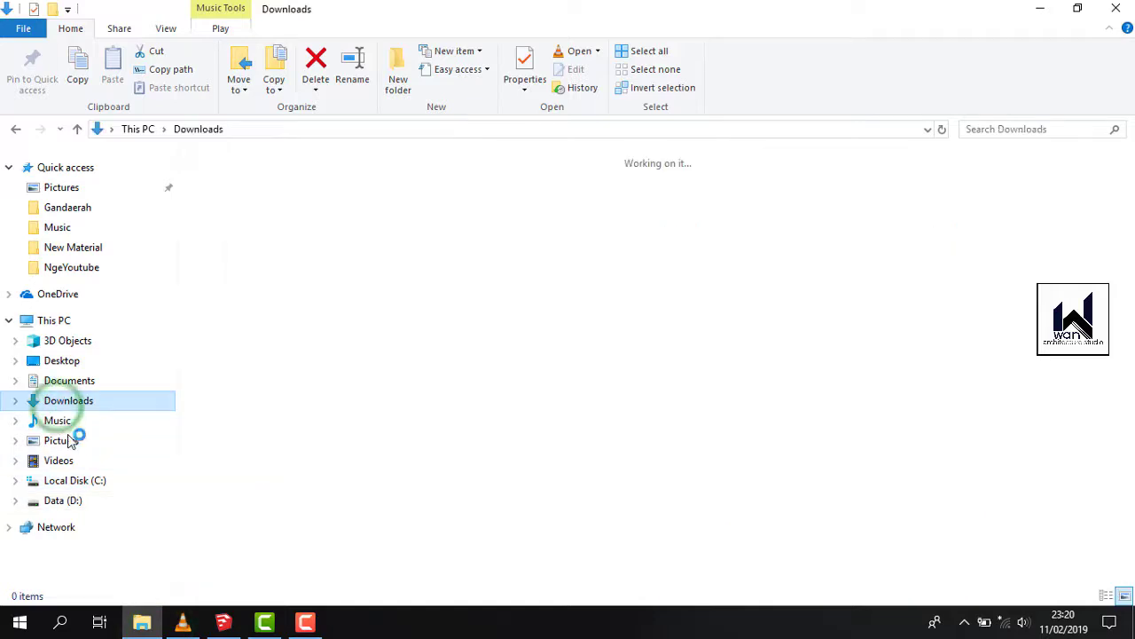
pyautogui.click(58, 461)
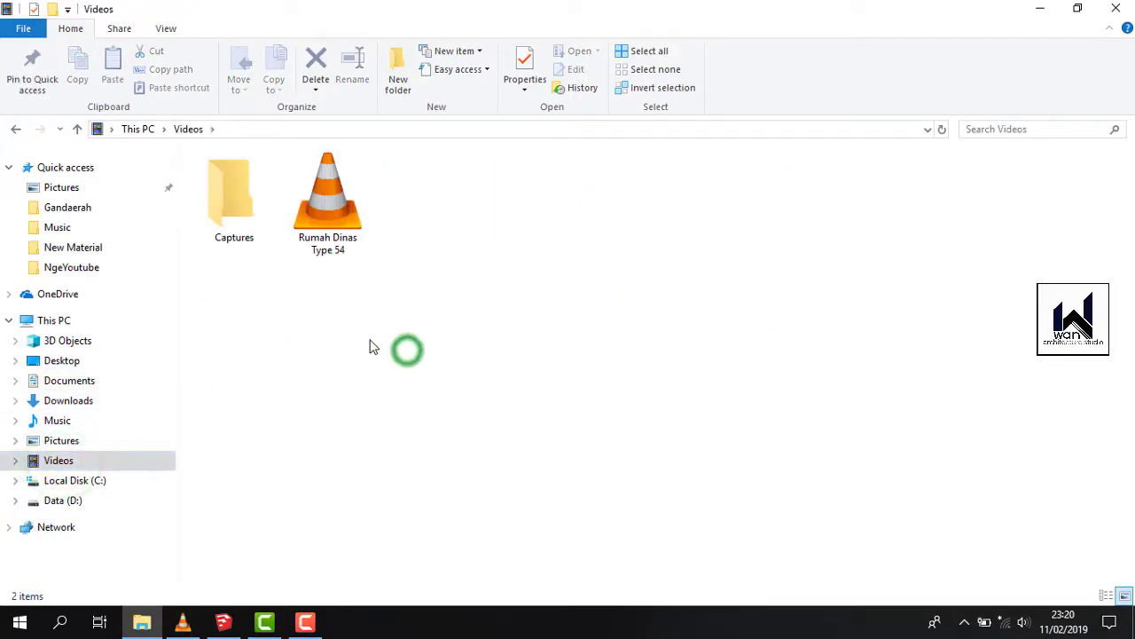
pyautogui.click(324, 217)
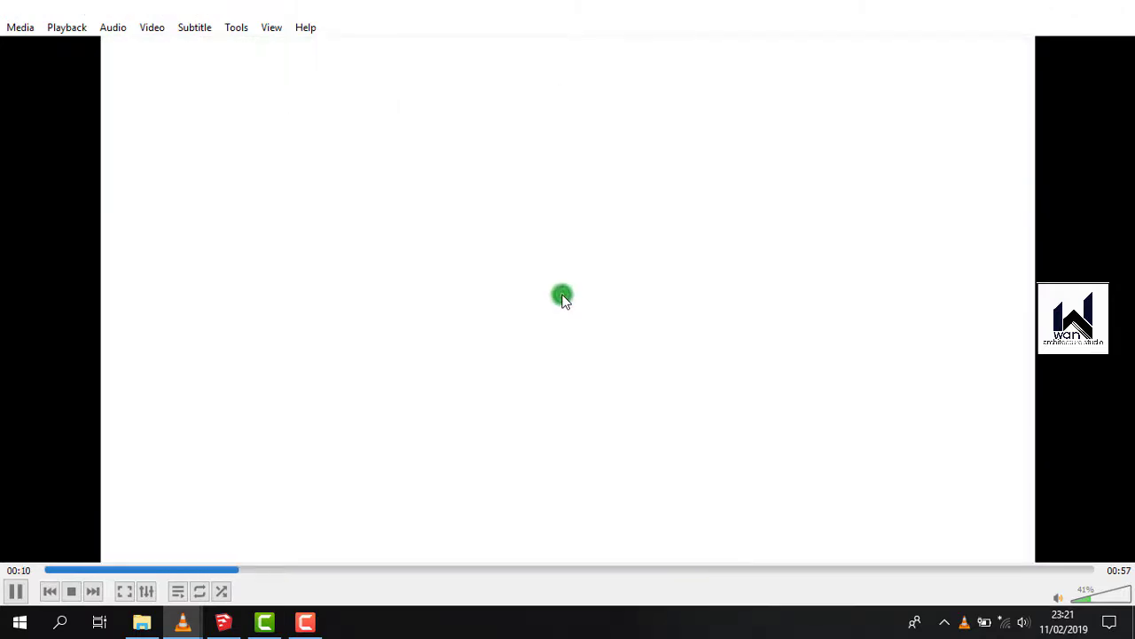
pyautogui.doubleClick(563, 297)
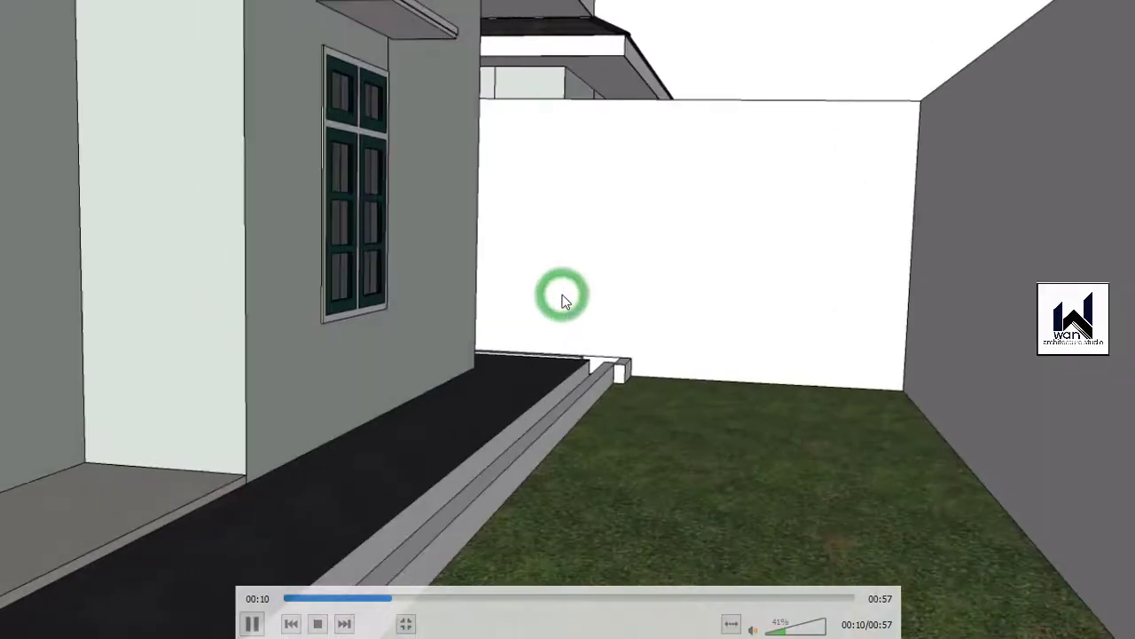